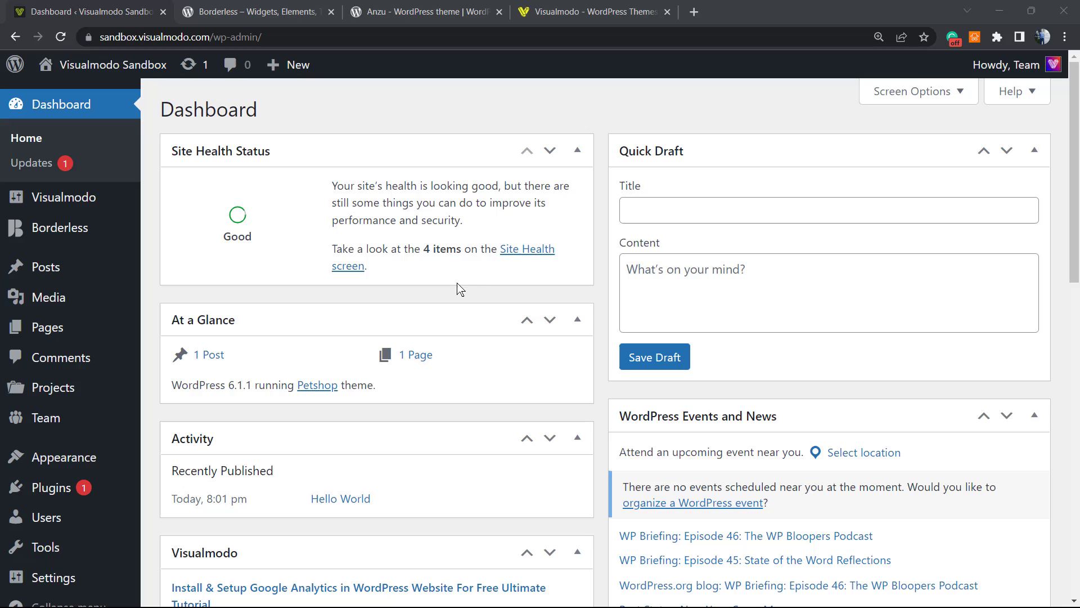
Find 'Quotes and Tips by BestWebSoft' under Plugins > Add New, then install and activate it.
{"action": "mouse_move", "coordinate": [269, 63]}
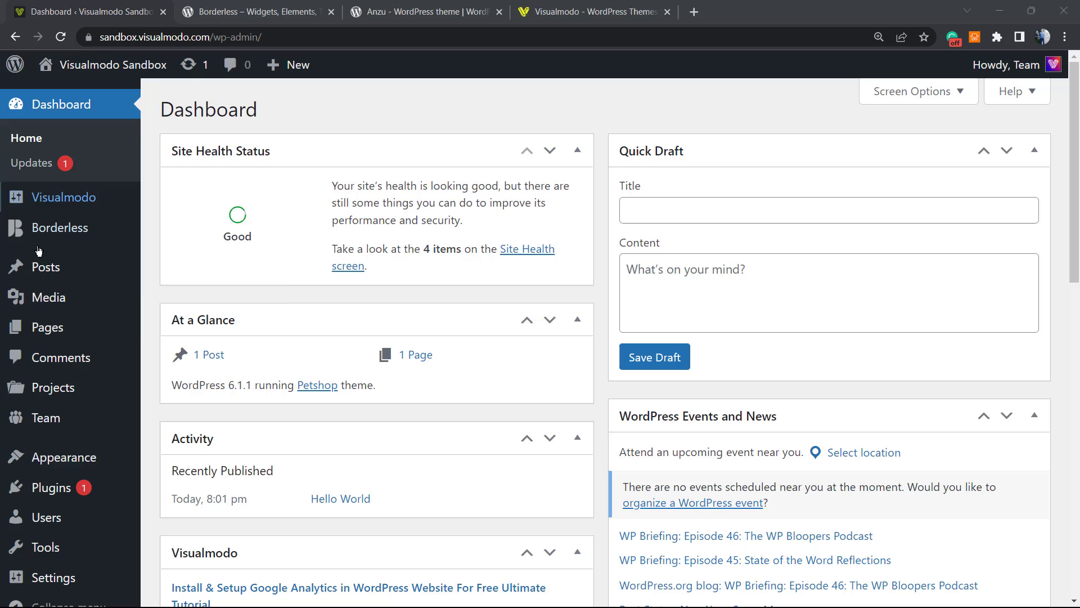
{"action": "mouse_move", "coordinate": [50, 500]}
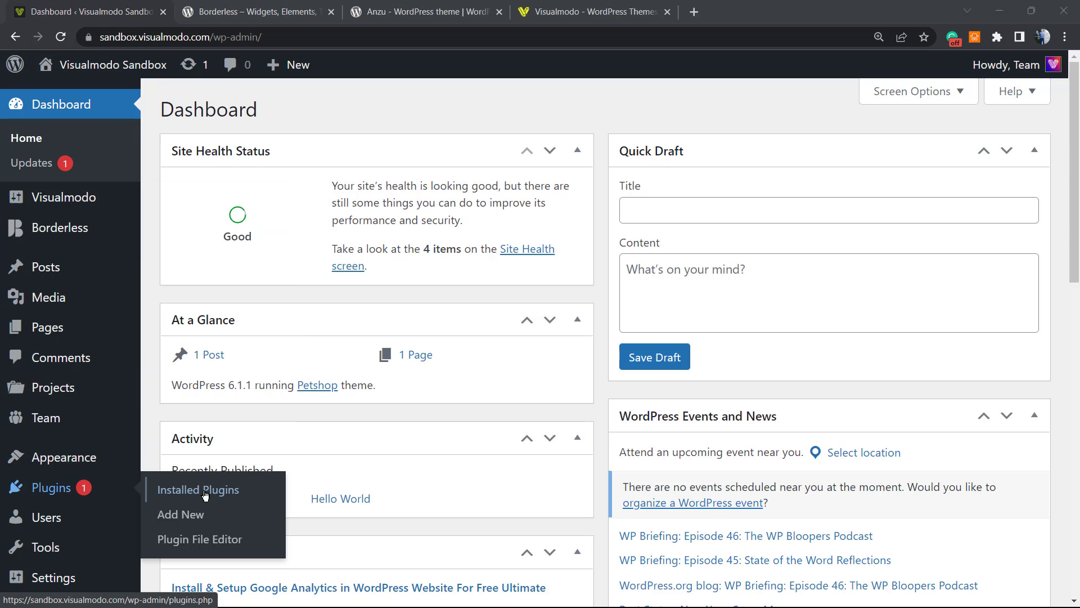
{"action": "left_click", "coordinate": [208, 513]}
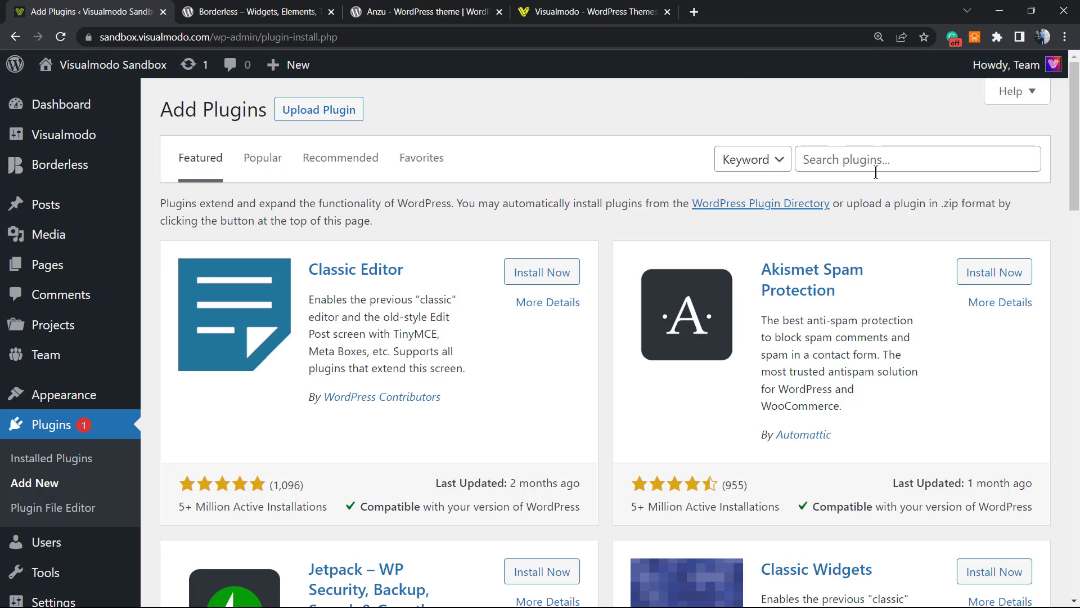
{"action": "left_click", "coordinate": [833, 165]}
{"action": "type", "text": "Quotes and Tips by BestWebSoft"}
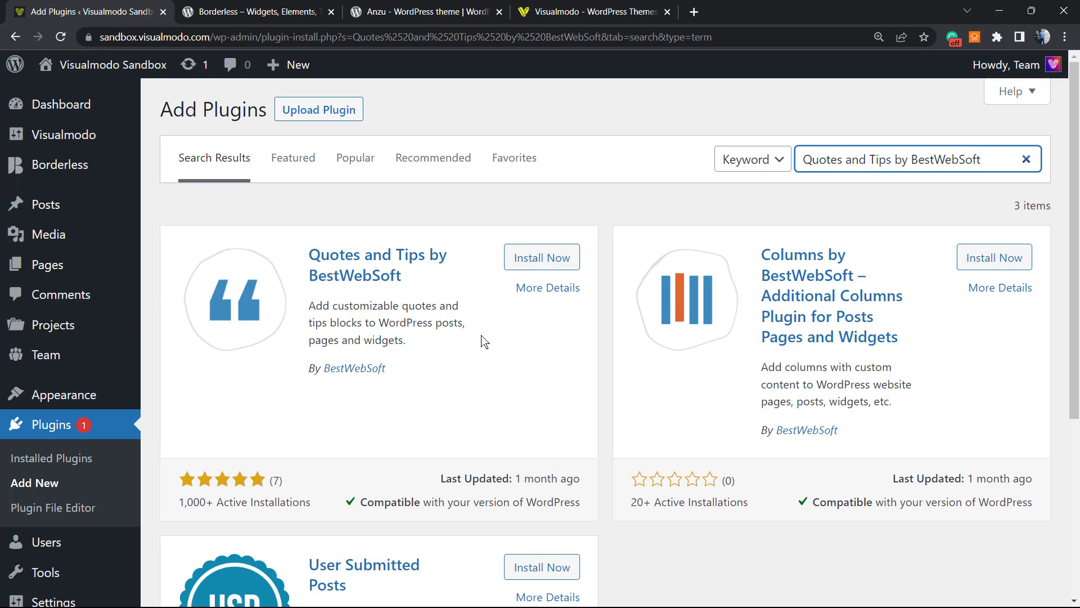
{"action": "left_click", "coordinate": [540, 266]}
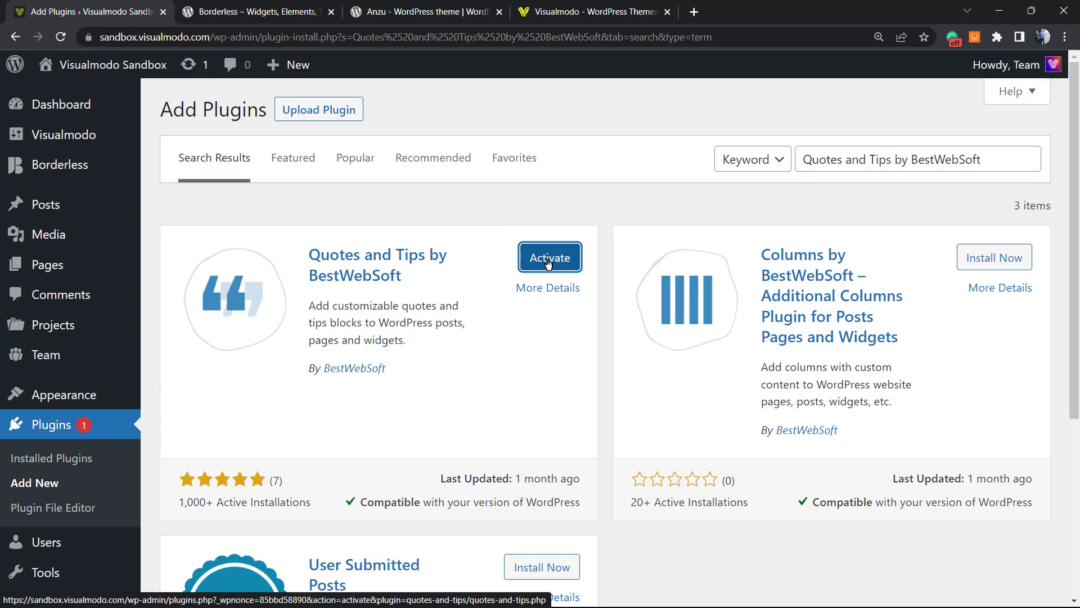
{"action": "left_click", "coordinate": [549, 264]}
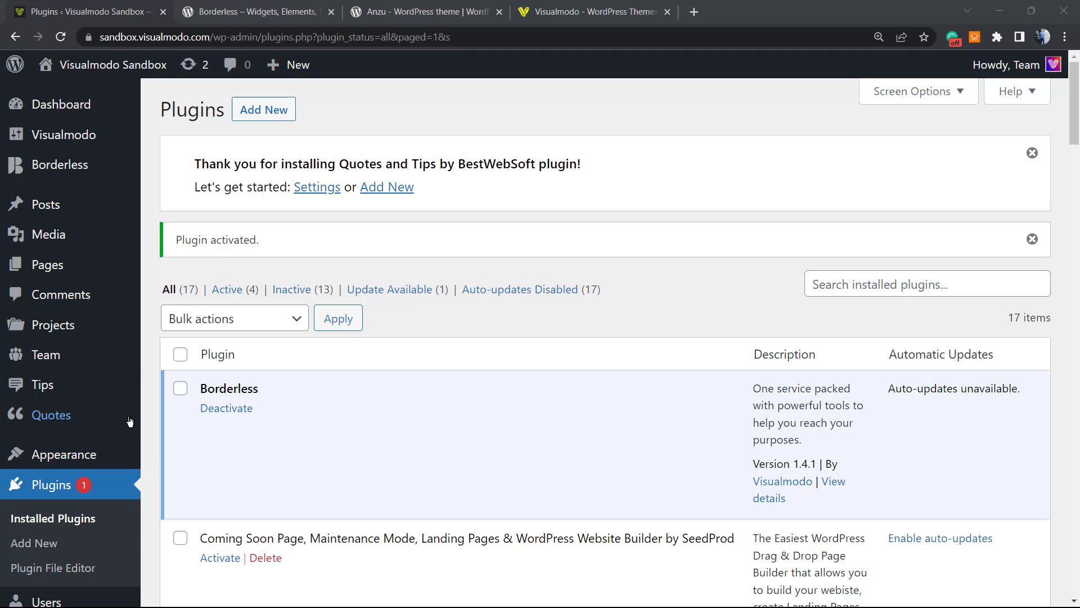
Look over the new Tips and Quotes menus in the admin sidebar.
{"action": "mouse_move", "coordinate": [83, 393]}
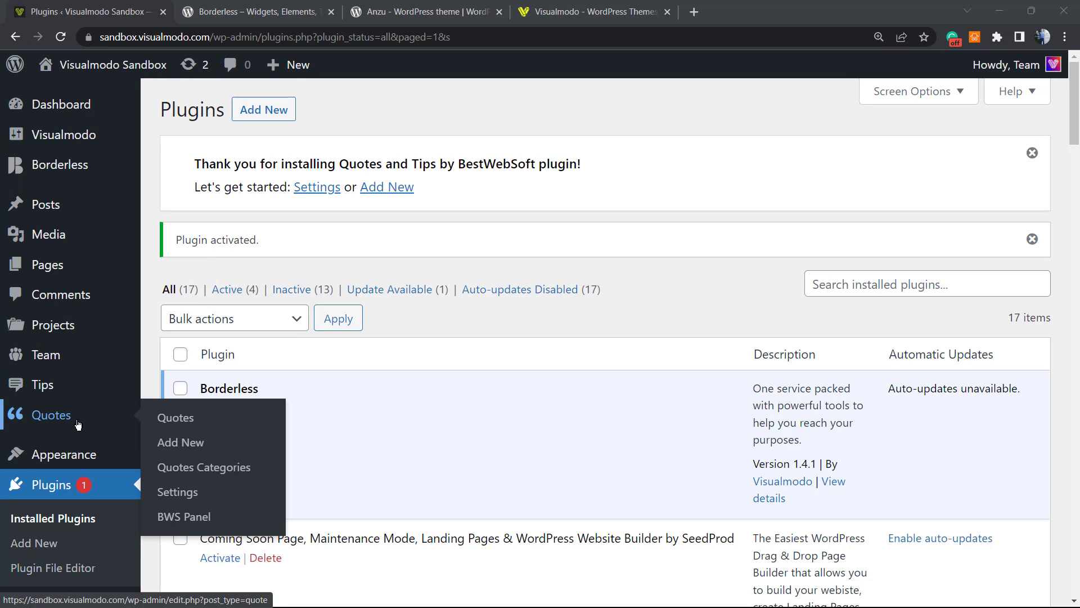
{"action": "mouse_move", "coordinate": [93, 413]}
Start a new quote titled 'Quote 1'.
{"action": "left_click", "coordinate": [189, 444]}
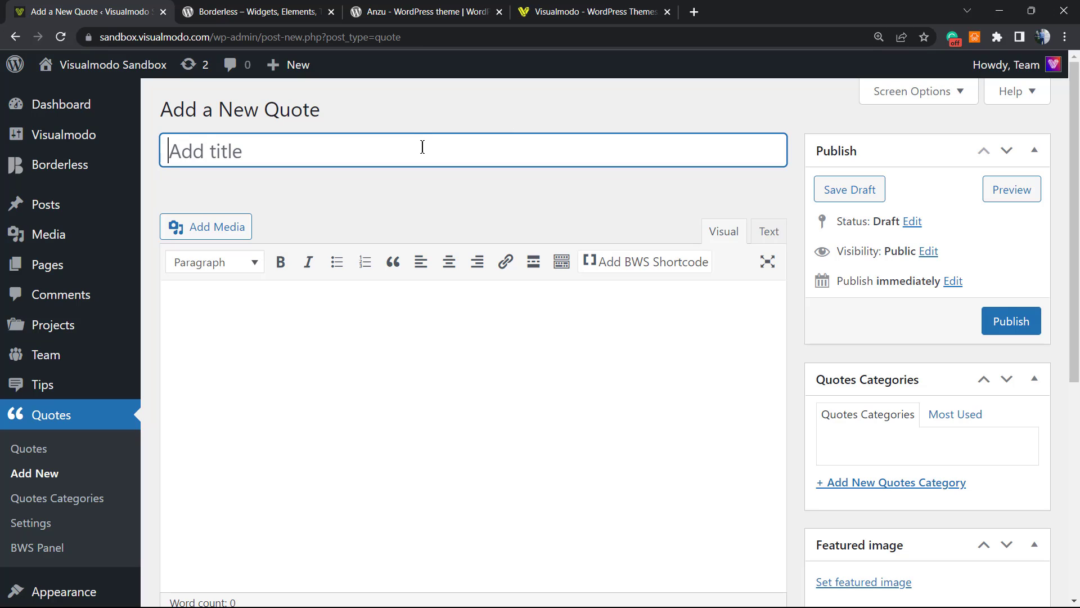
{"action": "type", "text": "Quote "}
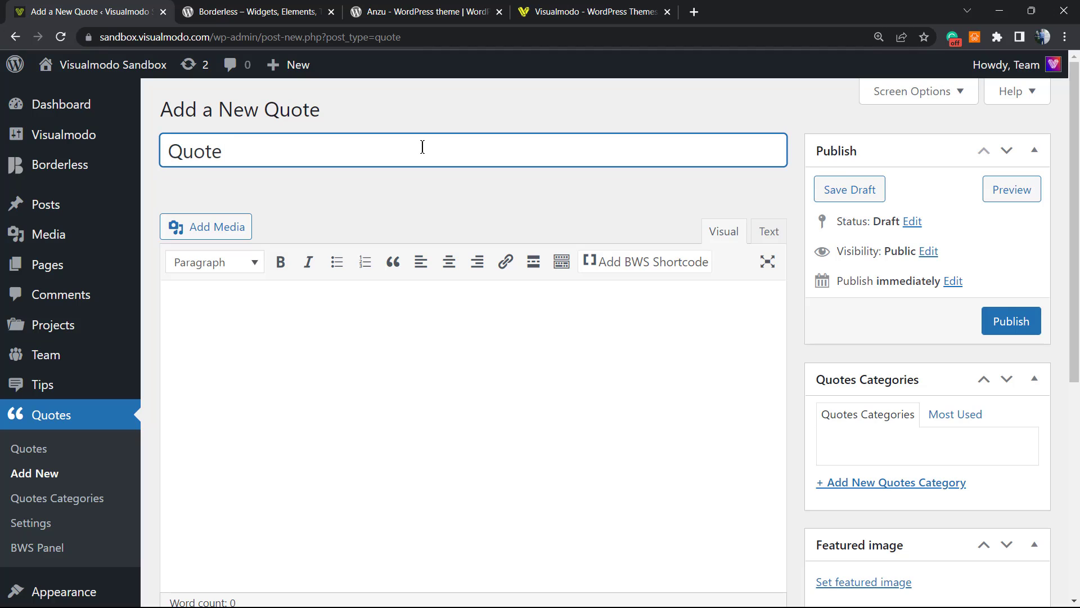
{"action": "type", "text": "1"}
{"action": "key", "text": "ctrl+a"}
{"action": "key", "text": "ctrl+c"}
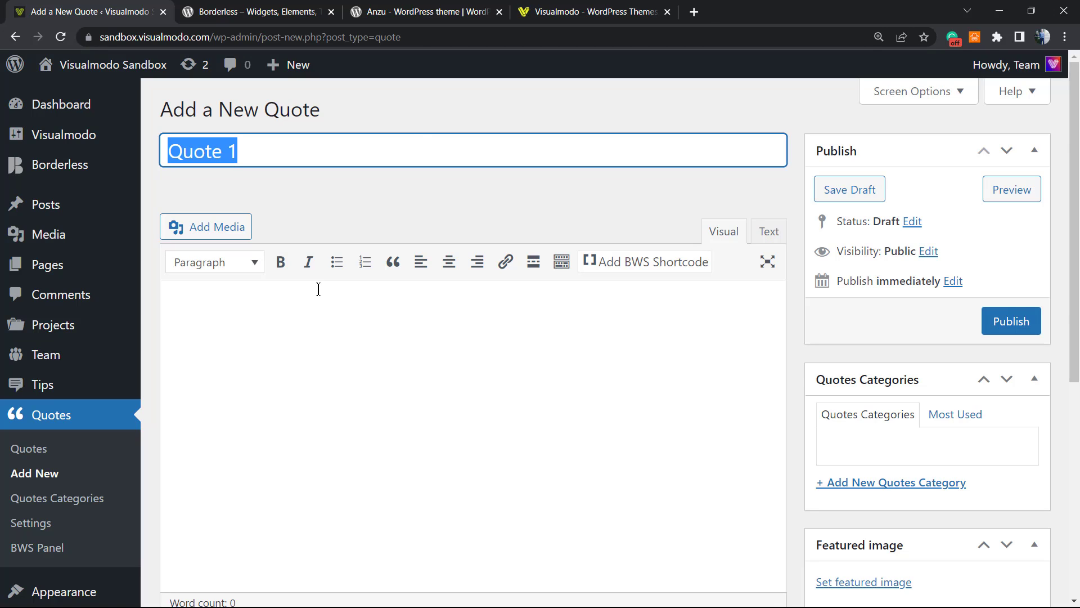
Fill the body with repeated 'Quote 1' text and publish the quote.
{"action": "left_click", "coordinate": [311, 307]}
{"action": "key", "text": "ctrl+v"}
{"action": "key", "text": "ctrl+v"}
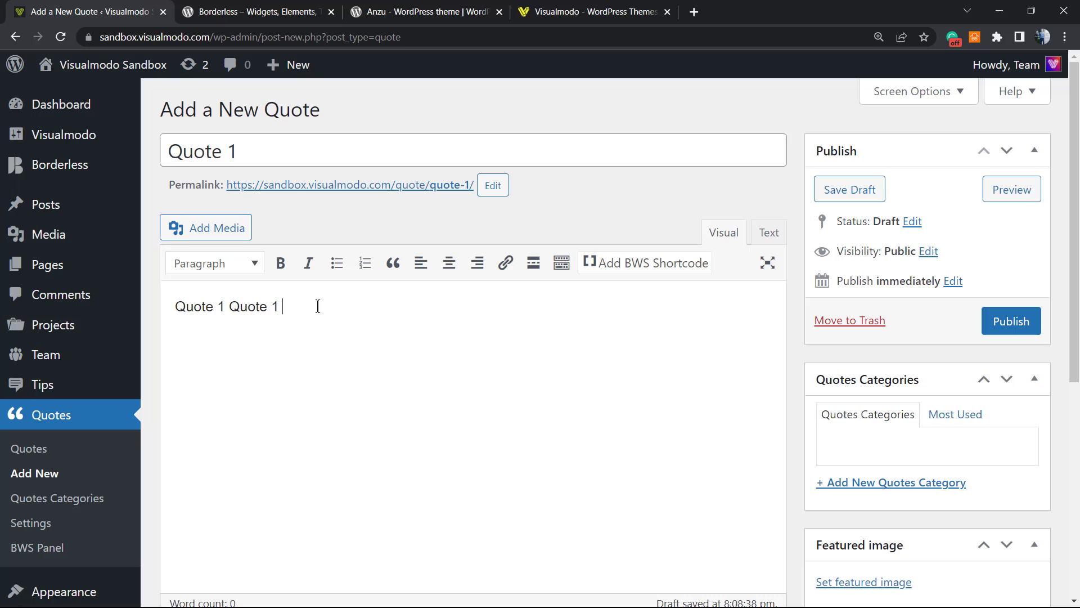
{"action": "key", "text": "ctrl+v"}
{"action": "key", "text": "ctrl+a"}
{"action": "key", "text": "ctrl+c"}
{"action": "left_click", "coordinate": [350, 305]}
{"action": "key", "text": "ctrl+v"}
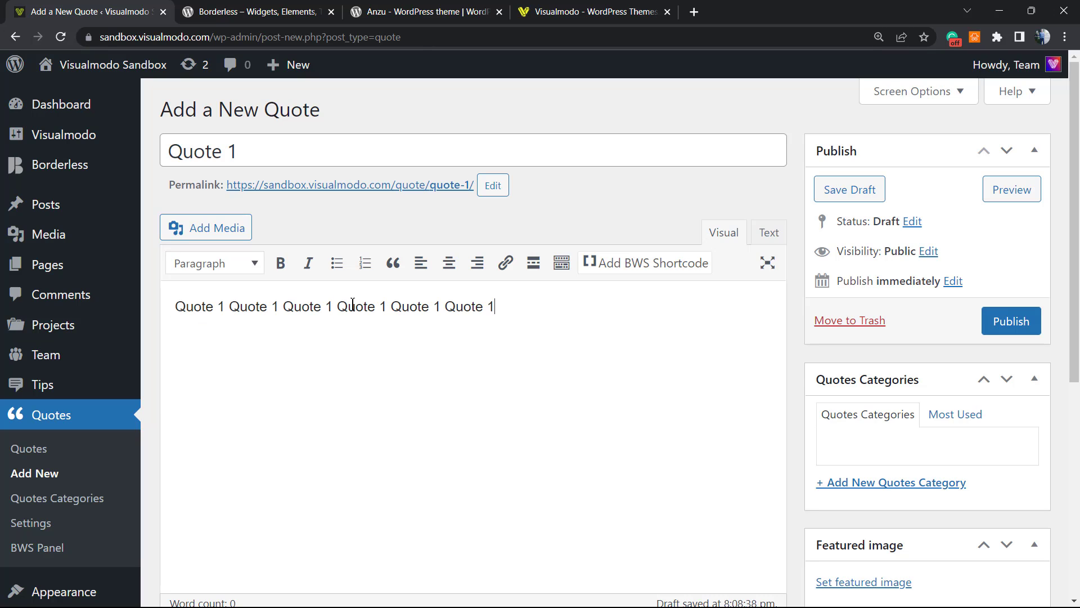
{"action": "key", "text": "ctrl+v"}
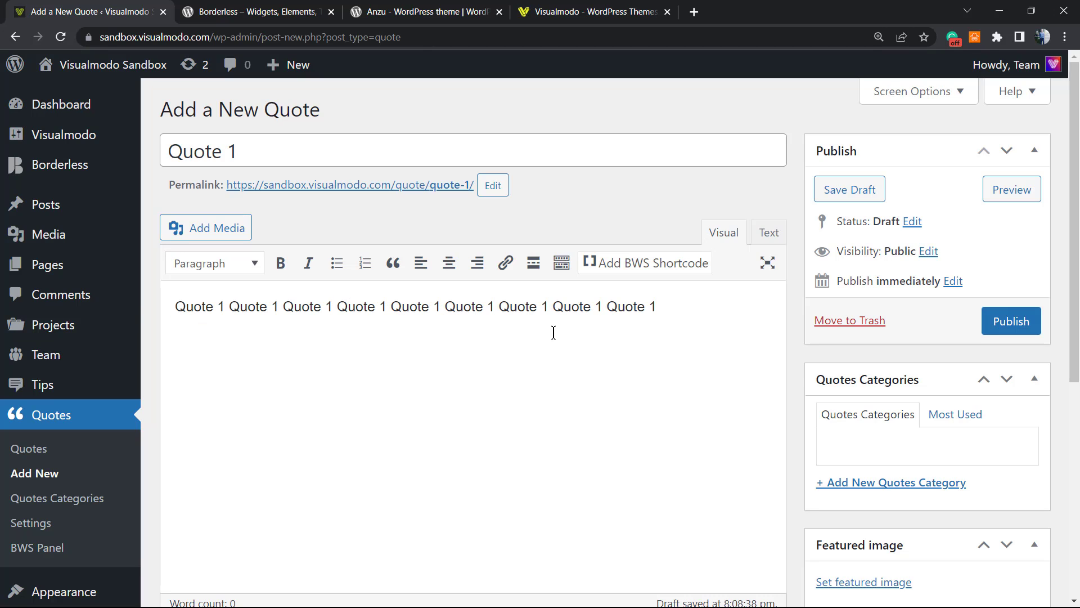
{"action": "left_click", "coordinate": [1029, 336]}
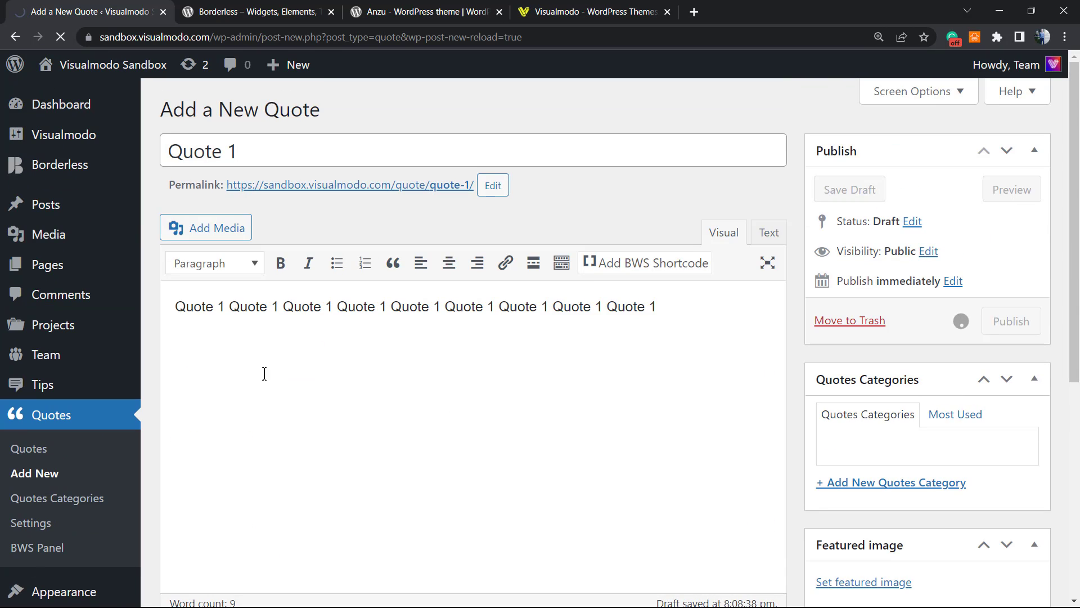
Enter the quoted person's name and official position 'Web Developer' for Quote 1.
{"action": "scroll", "coordinate": [299, 359], "scroll_direction": "down", "scroll_amount": 1}
{"action": "scroll", "coordinate": [415, 337], "scroll_direction": "down", "scroll_amount": 5}
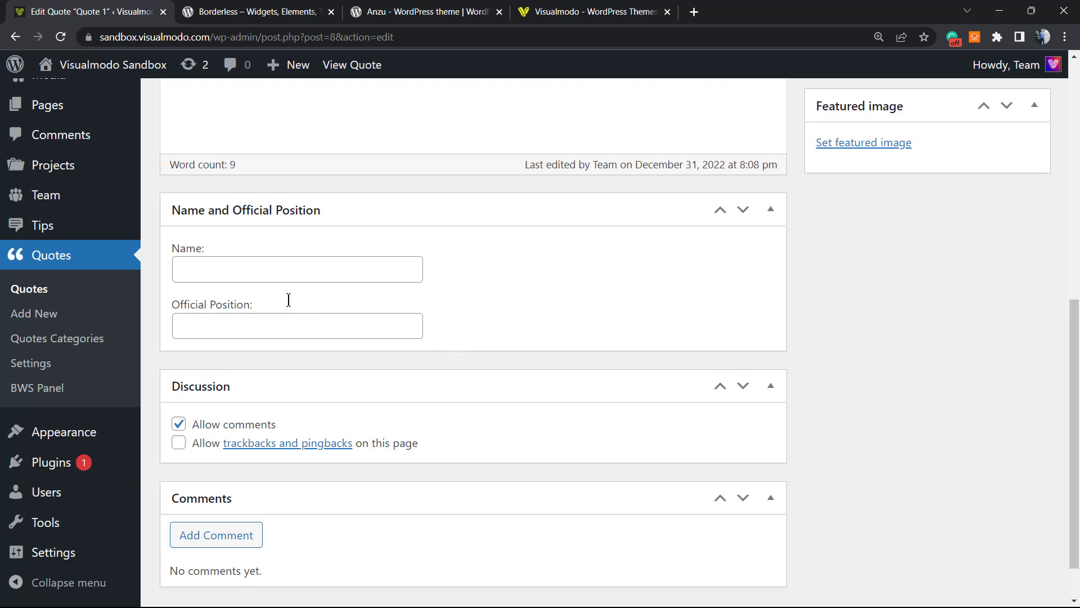
{"action": "scroll", "coordinate": [288, 300], "scroll_direction": "up", "scroll_amount": 1}
{"action": "left_click", "coordinate": [249, 338]}
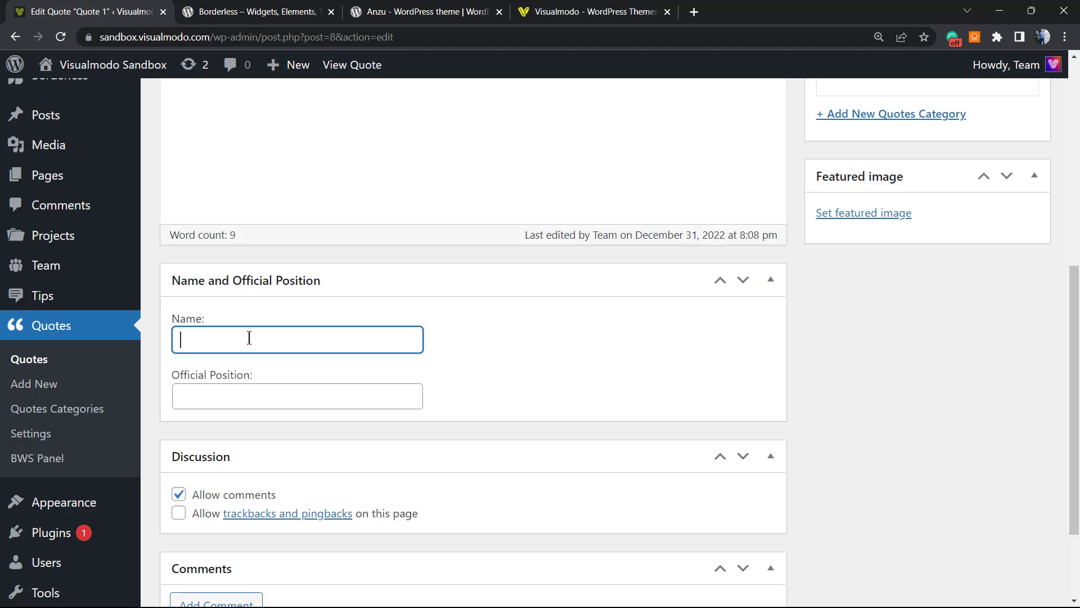
{"action": "type", "text": "Claudio P"}
{"action": "left_click", "coordinate": [261, 390]}
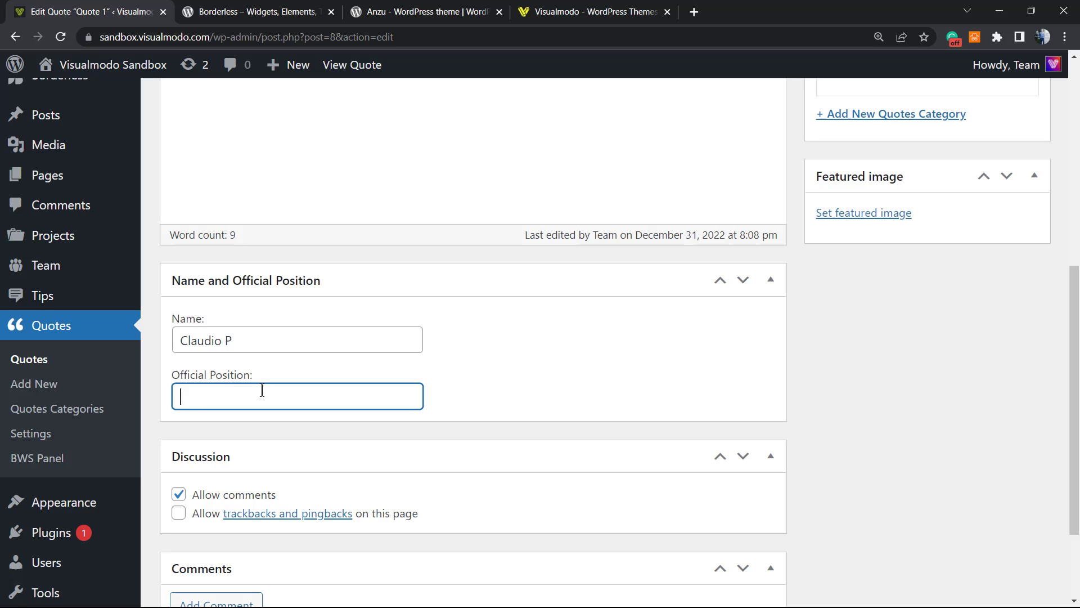
{"action": "type", "text": "Web Developer"}
{"action": "scroll", "coordinate": [917, 265], "scroll_direction": "up", "scroll_amount": 5}
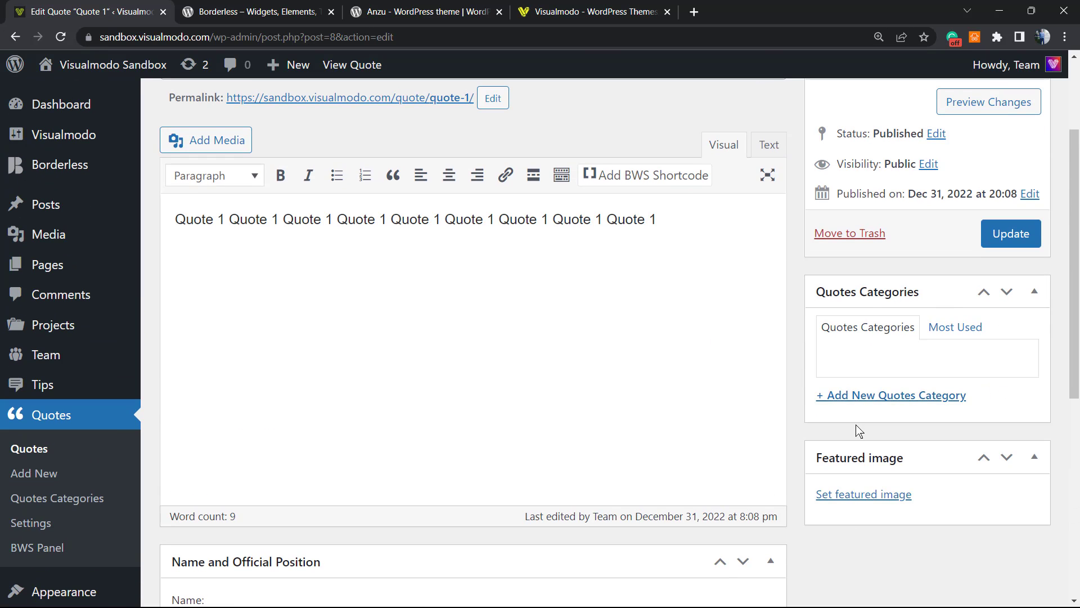
{"action": "scroll", "coordinate": [810, 352], "scroll_direction": "up", "scroll_amount": 2}
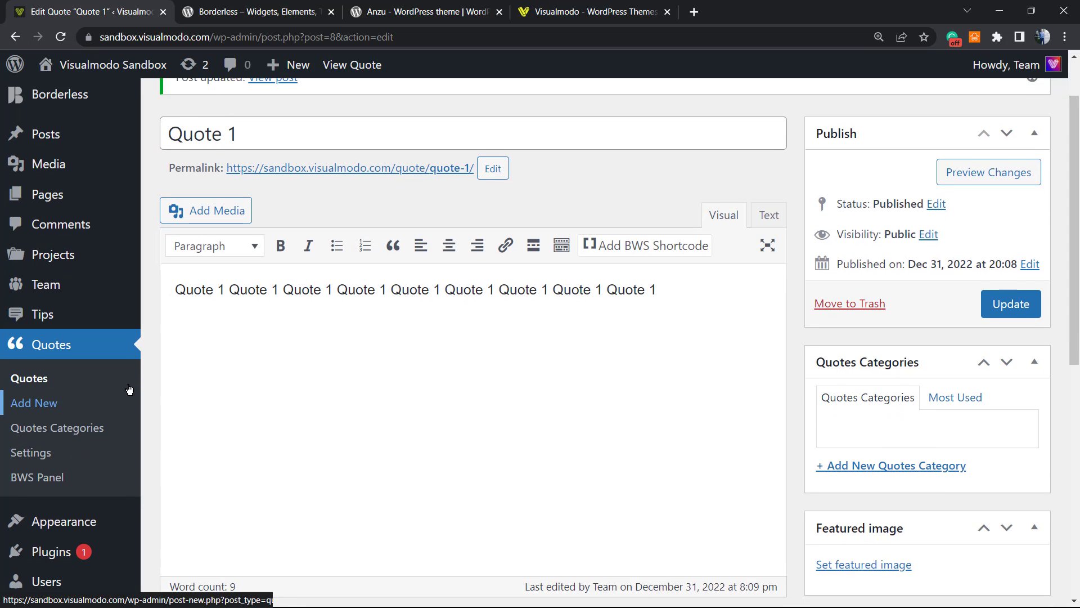
Create a new quote titled 'Quote 2' with its title repeated in the body.
{"action": "left_click", "coordinate": [58, 409]}
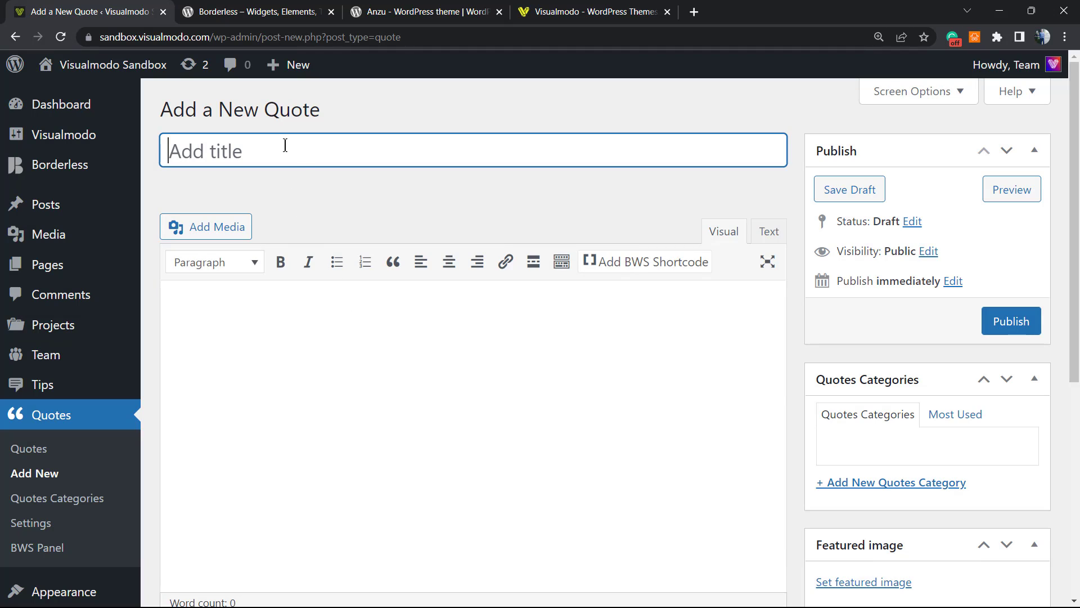
{"action": "type", "text": "Quote 2"}
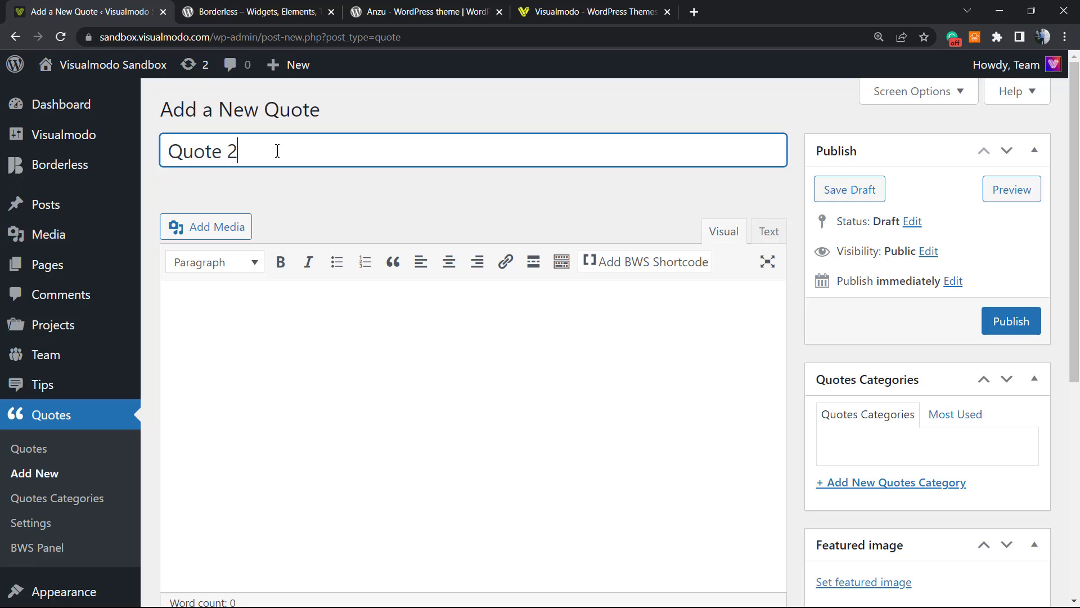
{"action": "left_click", "coordinate": [311, 302]}
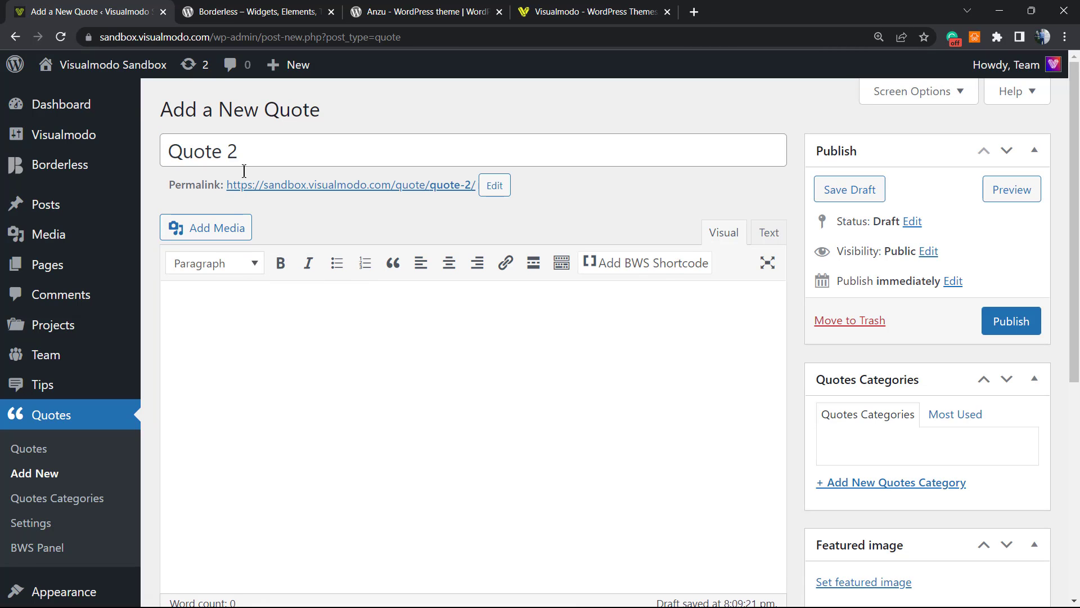
{"action": "left_click_drag", "start_coordinate": [242, 150], "coordinate": [168, 151]}
{"action": "left_click", "coordinate": [242, 291]}
{"action": "key", "text": "ctrl+v"}
{"action": "key", "text": "ctrl+a"}
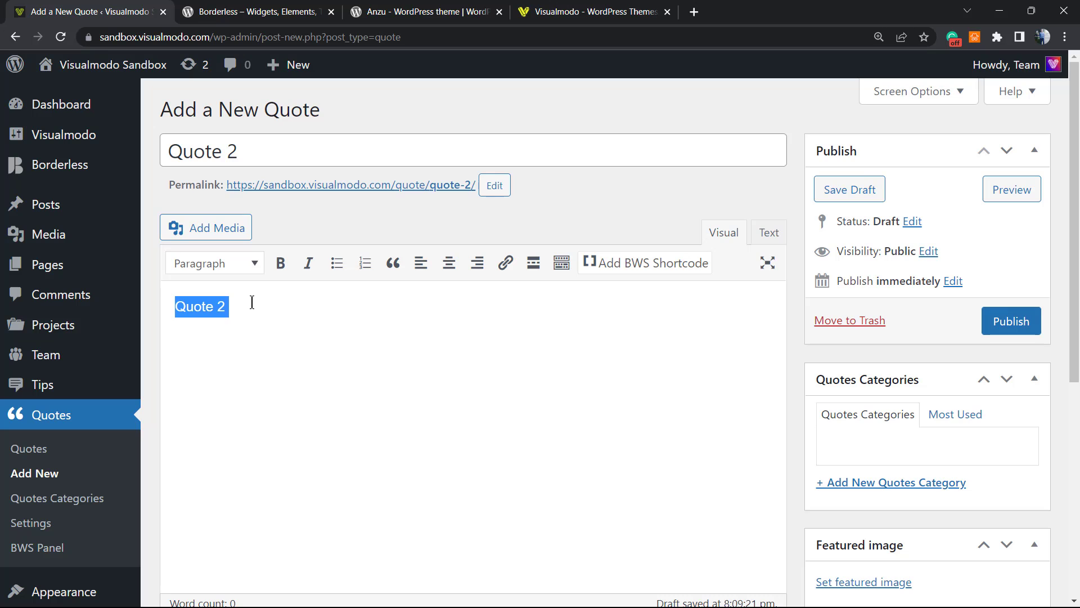
{"action": "left_click", "coordinate": [257, 304]}
{"action": "key", "text": "ctrl+v"}
{"action": "key", "text": "ctrl+v"}
{"action": "key", "text": "ctrl+v"}
{"action": "key", "text": "ctrl+v"}
{"action": "key", "text": "ctrl+v"}
{"action": "key", "text": "ctrl+v"}
{"action": "key", "text": "ctrl+v"}
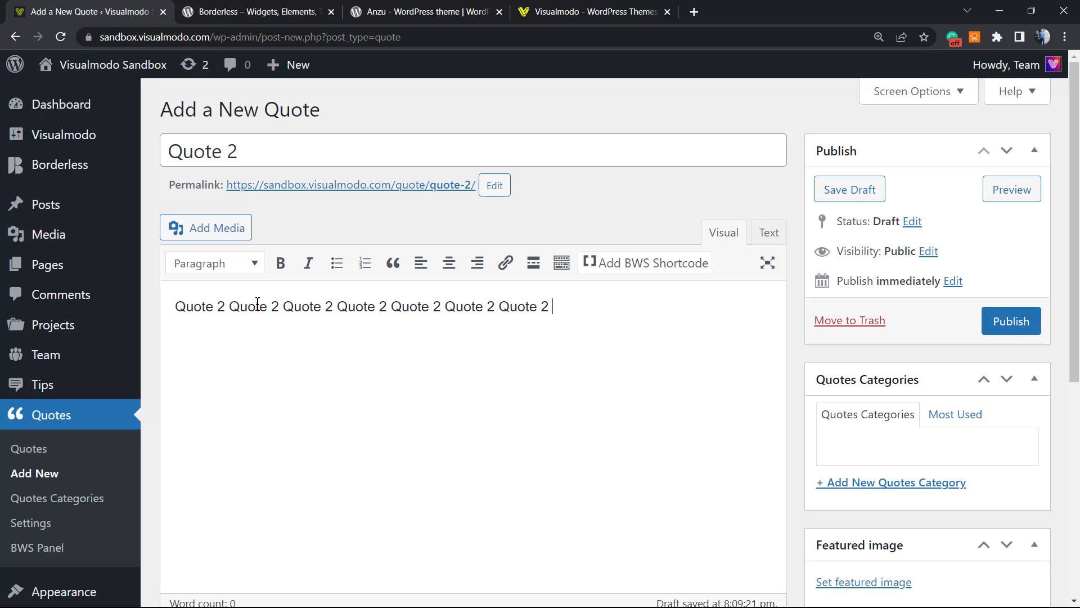
Give Quote 2 a test name and official position 'Designer', then publish it.
{"action": "scroll", "coordinate": [412, 324], "scroll_direction": "down", "scroll_amount": 5}
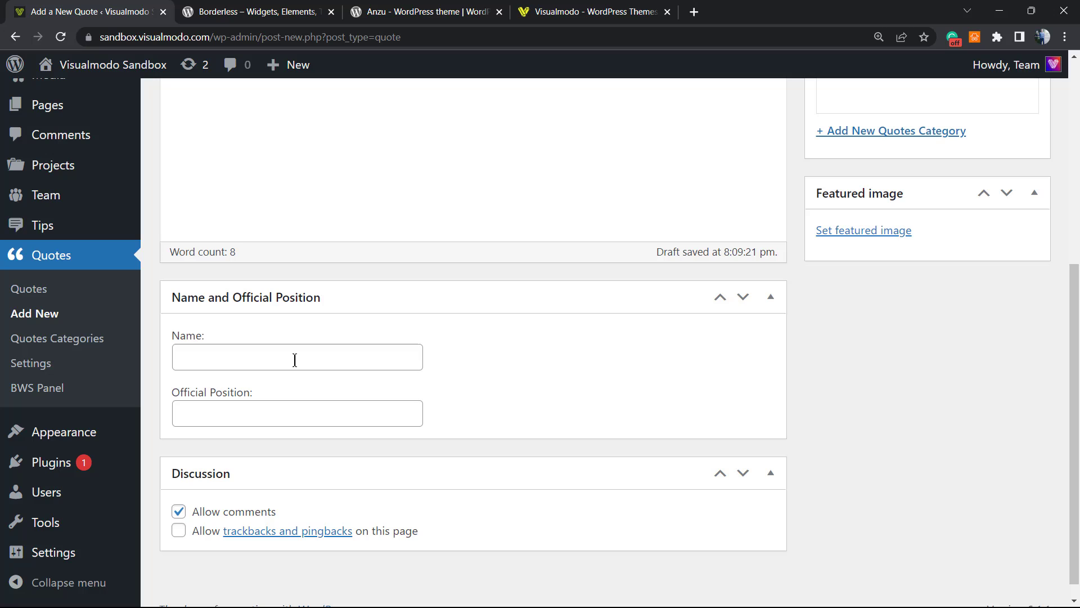
{"action": "left_click", "coordinate": [295, 360]}
{"action": "type", "text": "Test"}
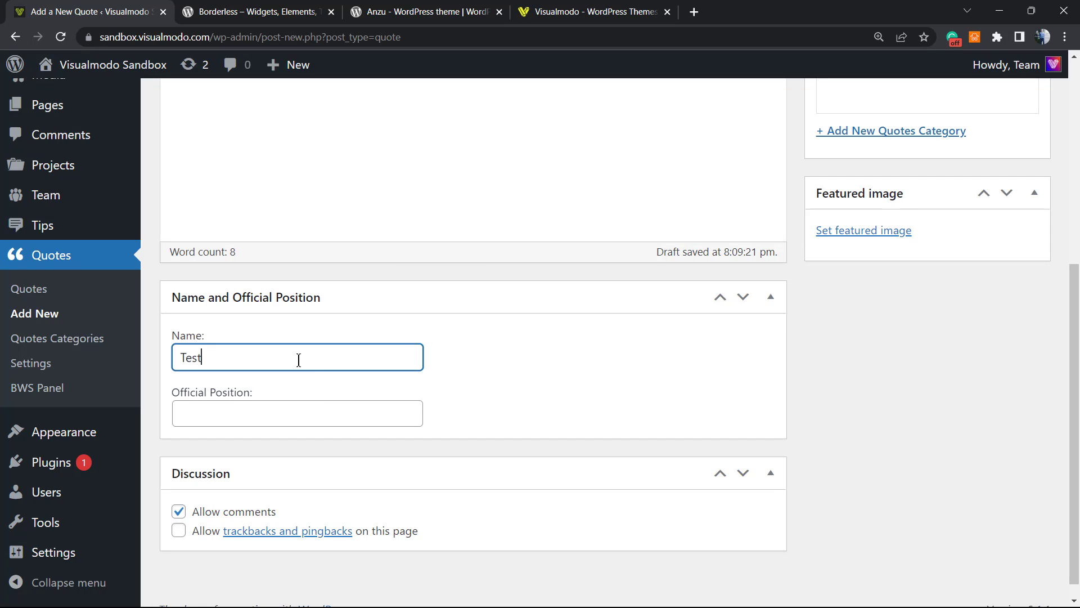
{"action": "type", "text": " Name"}
{"action": "left_click", "coordinate": [317, 414]}
{"action": "type", "text": "Designer"}
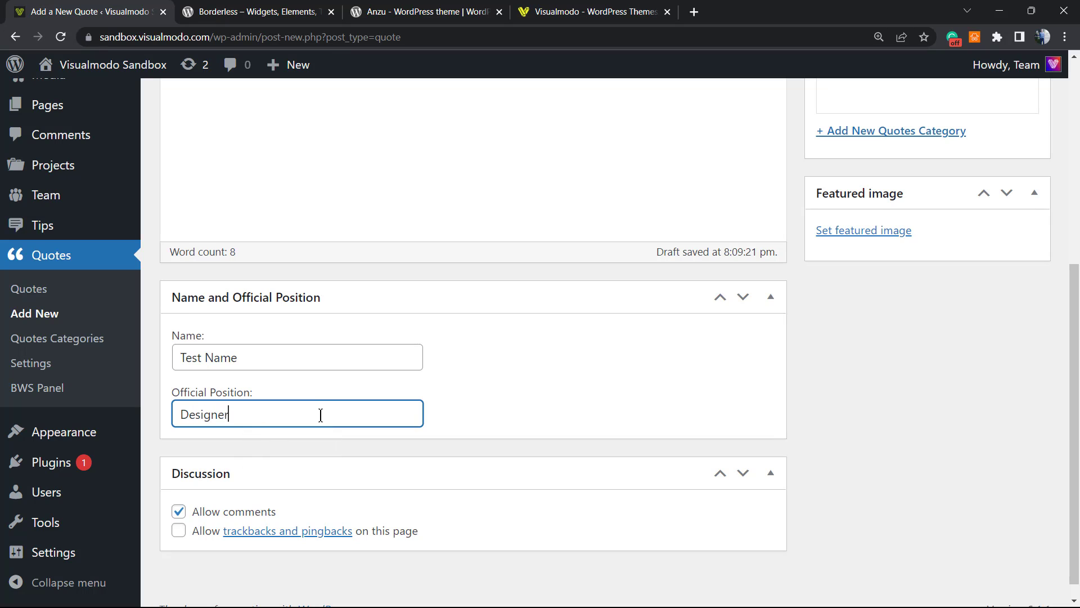
{"action": "scroll", "coordinate": [909, 255], "scroll_direction": "up", "scroll_amount": 6}
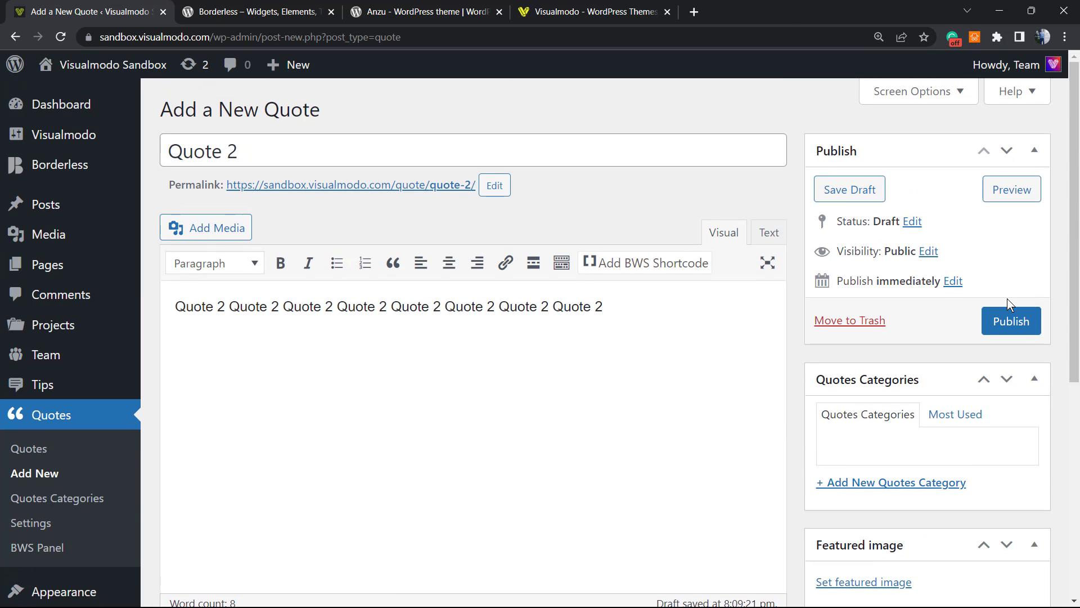
{"action": "left_click", "coordinate": [1010, 320]}
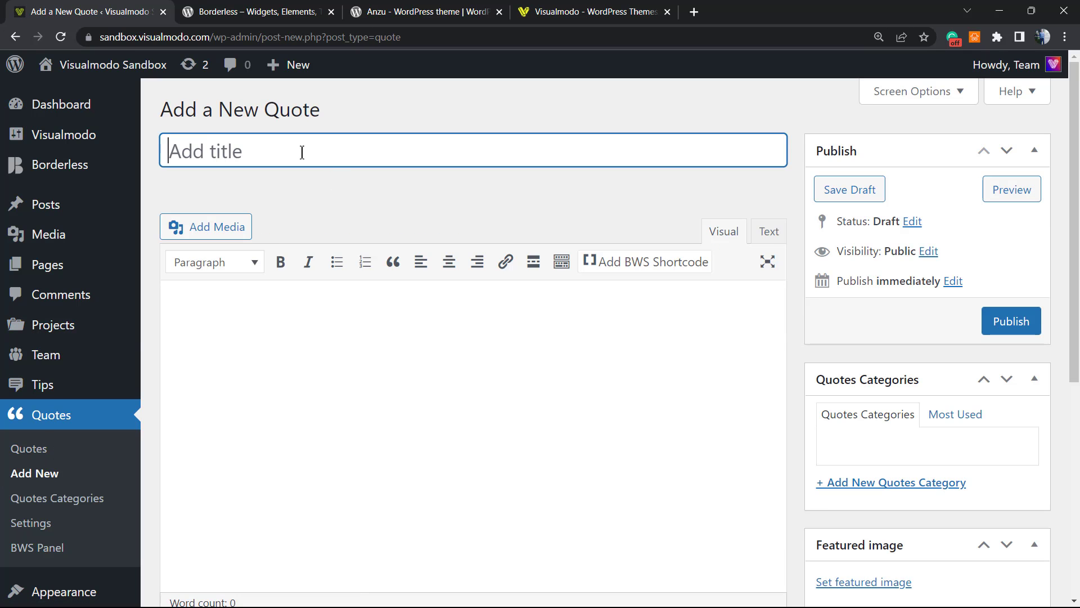
Title the new quote 'Quote 3' and fill its body with repeated 'Quote 3' text.
{"action": "type", "text": "Quote"}
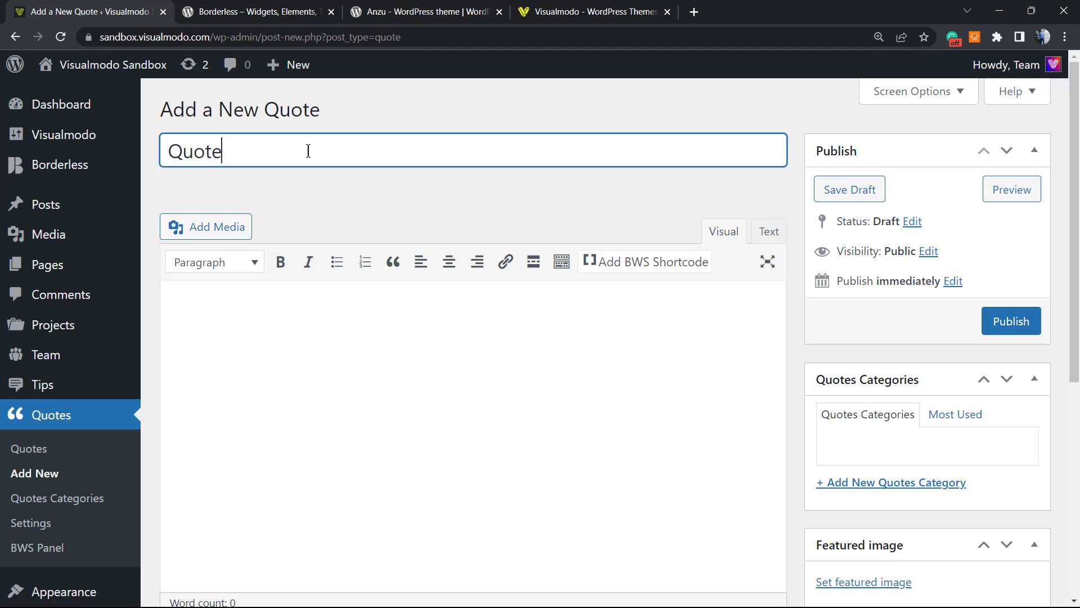
{"action": "type", "text": " 3"}
{"action": "key", "text": "ctrl+a"}
{"action": "key", "text": "ctrl+c"}
{"action": "left_click", "coordinate": [258, 304]}
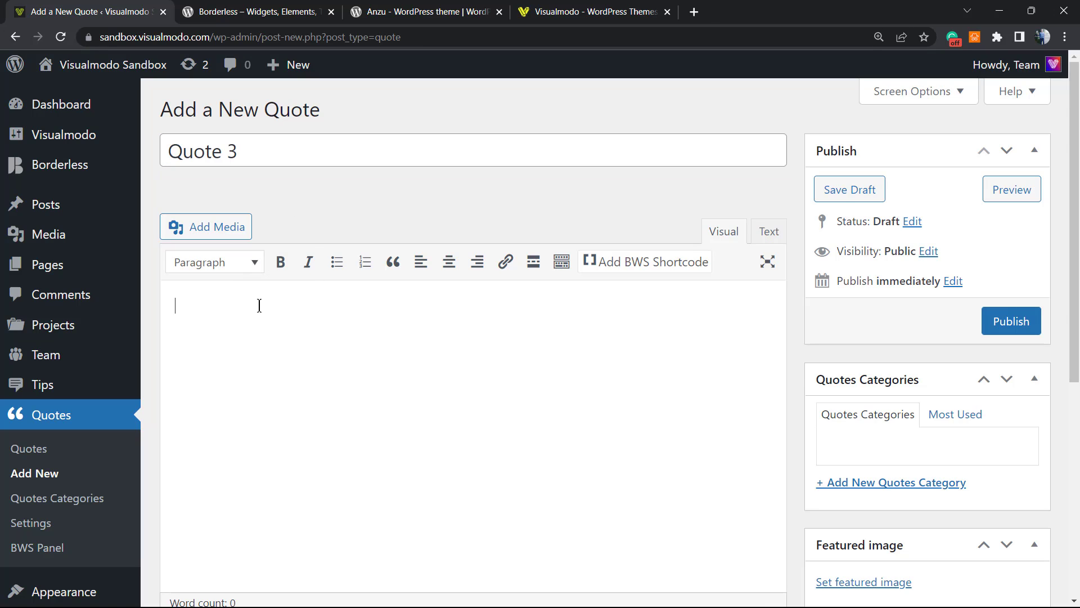
{"action": "key", "text": "ctrl+v"}
{"action": "key", "text": "ctrl+a"}
{"action": "key", "text": "ctrl+c"}
{"action": "left_click", "coordinate": [264, 307]}
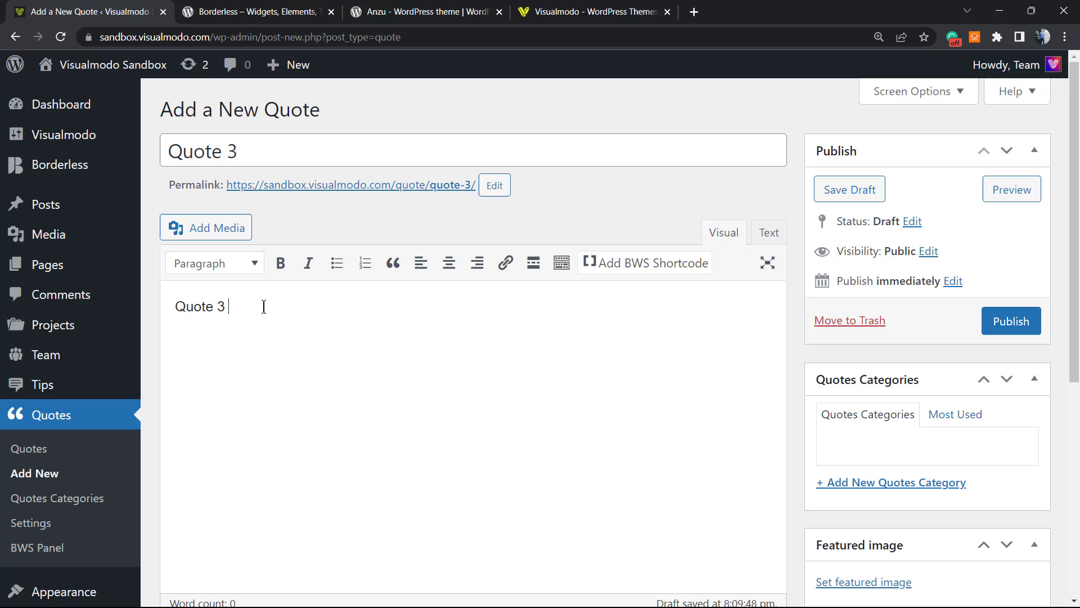
{"action": "key", "text": "ctrl+v"}
{"action": "key", "text": "ctrl+v"}
{"action": "key", "text": "ctrl+v"}
{"action": "key", "text": "ctrl+v"}
{"action": "key", "text": "ctrl+v"}
{"action": "key", "text": "ctrl+v"}
{"action": "key", "text": "ctrl+v"}
{"action": "key", "text": "ctrl+v"}
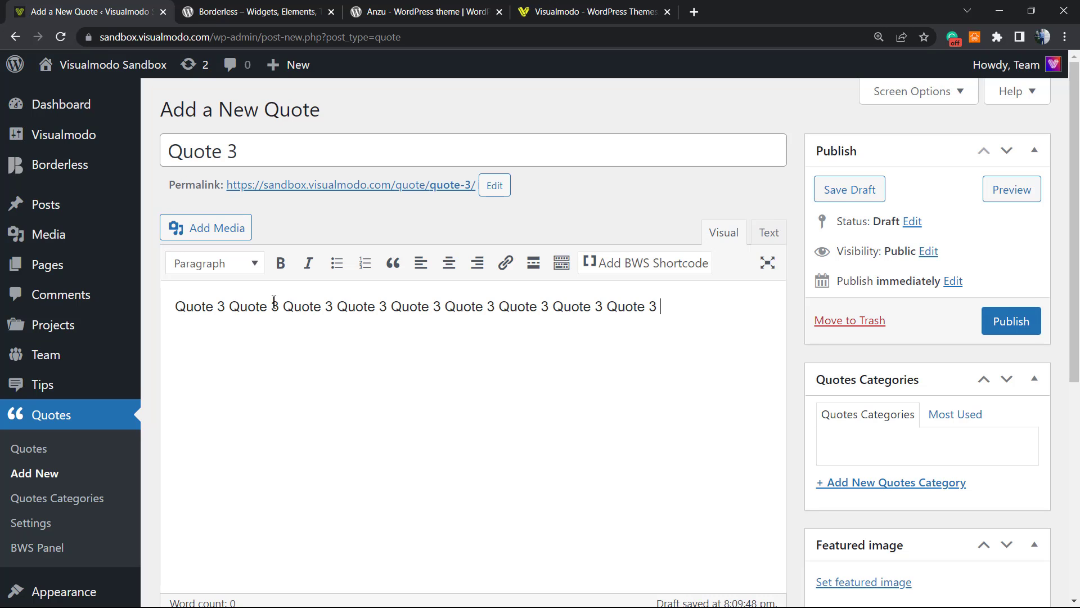
Add an author name and position 'Marketer' to Quote 3 and publish it.
{"action": "scroll", "coordinate": [264, 307], "scroll_direction": "down", "scroll_amount": 5}
{"action": "left_click", "coordinate": [256, 421]}
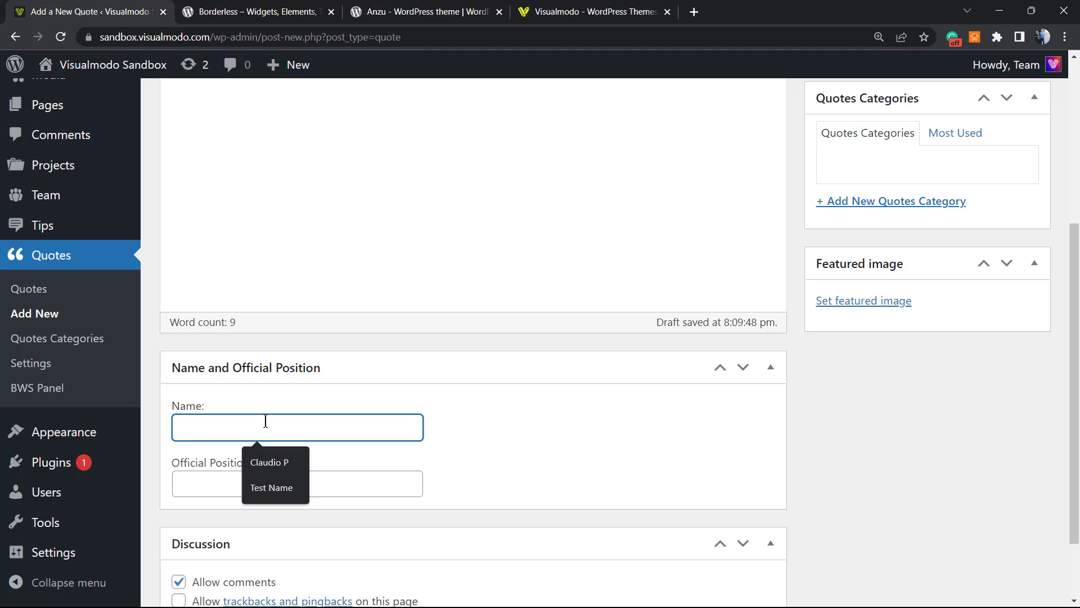
{"action": "type", "text": "Jonny"}
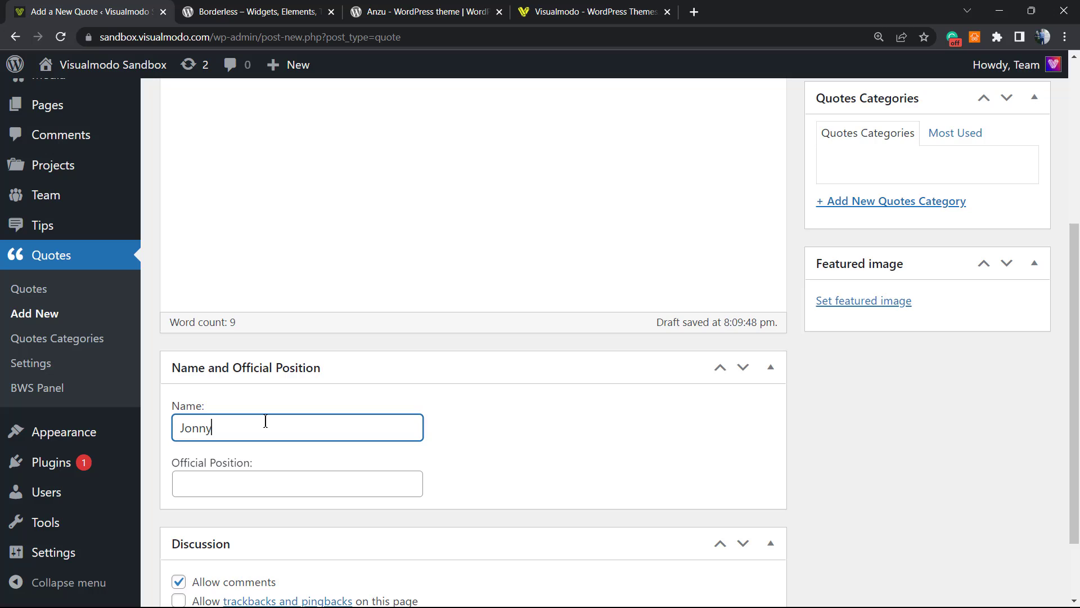
{"action": "left_click", "coordinate": [299, 472]}
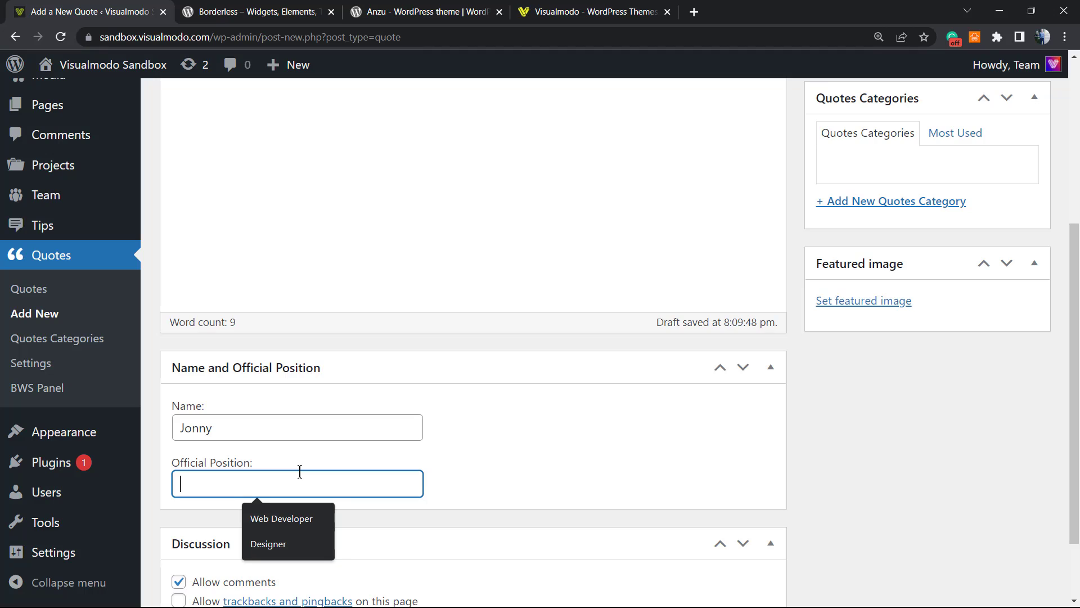
{"action": "type", "text": "Marketer"}
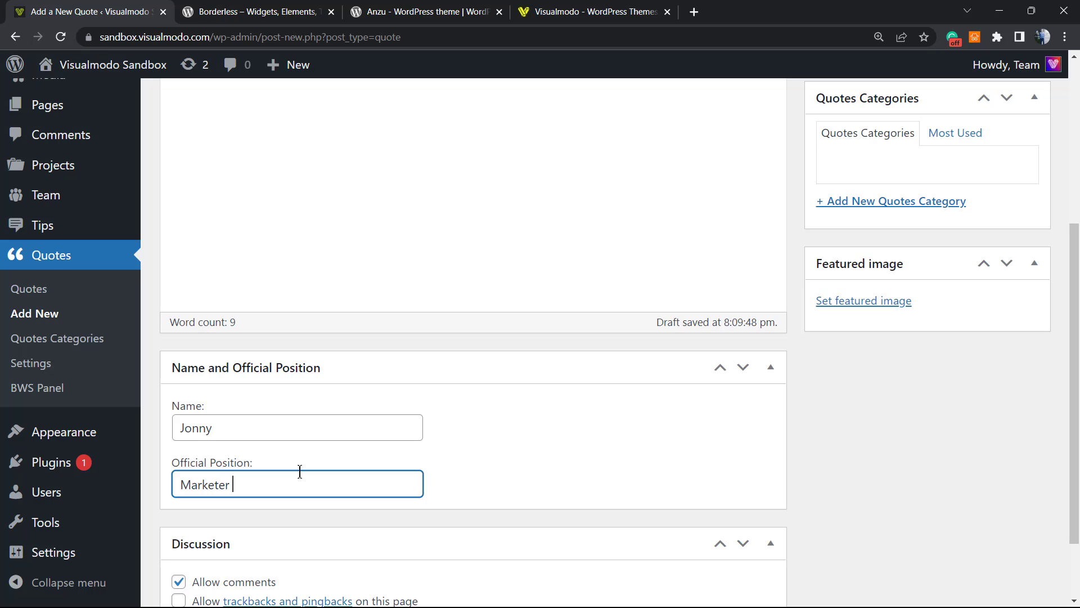
{"action": "scroll", "coordinate": [977, 340], "scroll_direction": "up", "scroll_amount": 3}
{"action": "left_click", "coordinate": [1009, 180]}
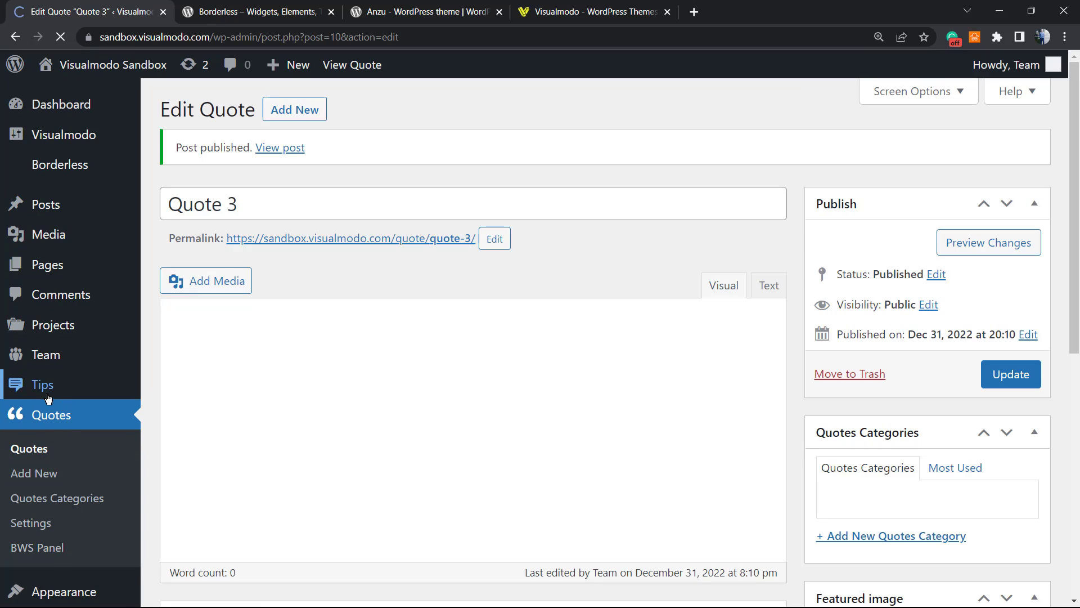
Check the Quotes list showing Quote 1, Quote 2 and Quote 3.
{"action": "left_click", "coordinate": [48, 415]}
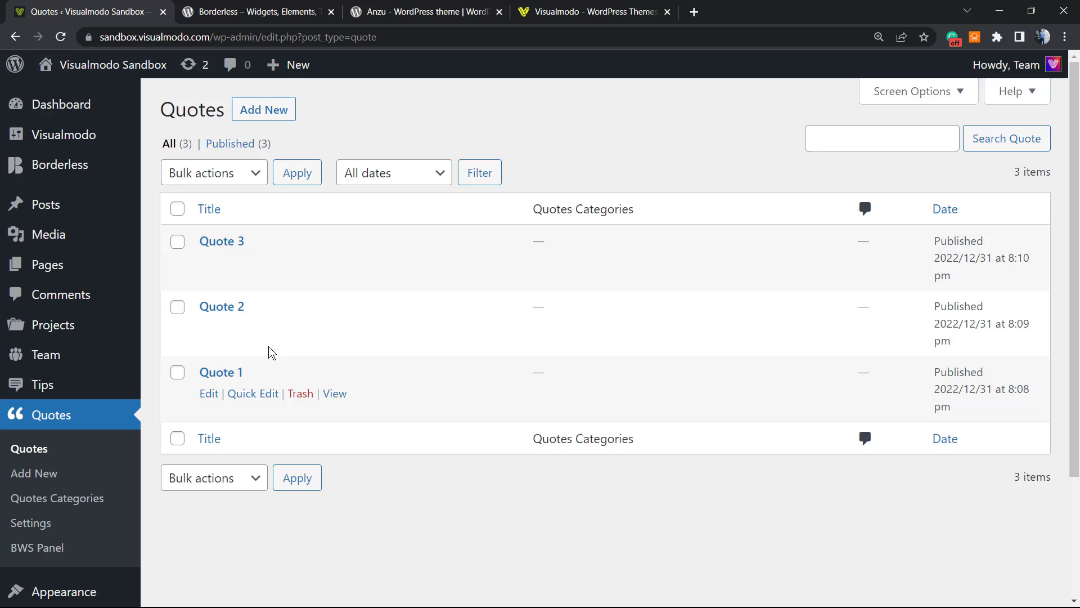
{"action": "scroll", "coordinate": [282, 337], "scroll_direction": "down", "scroll_amount": 3}
{"action": "scroll", "coordinate": [281, 340], "scroll_direction": "up", "scroll_amount": 2}
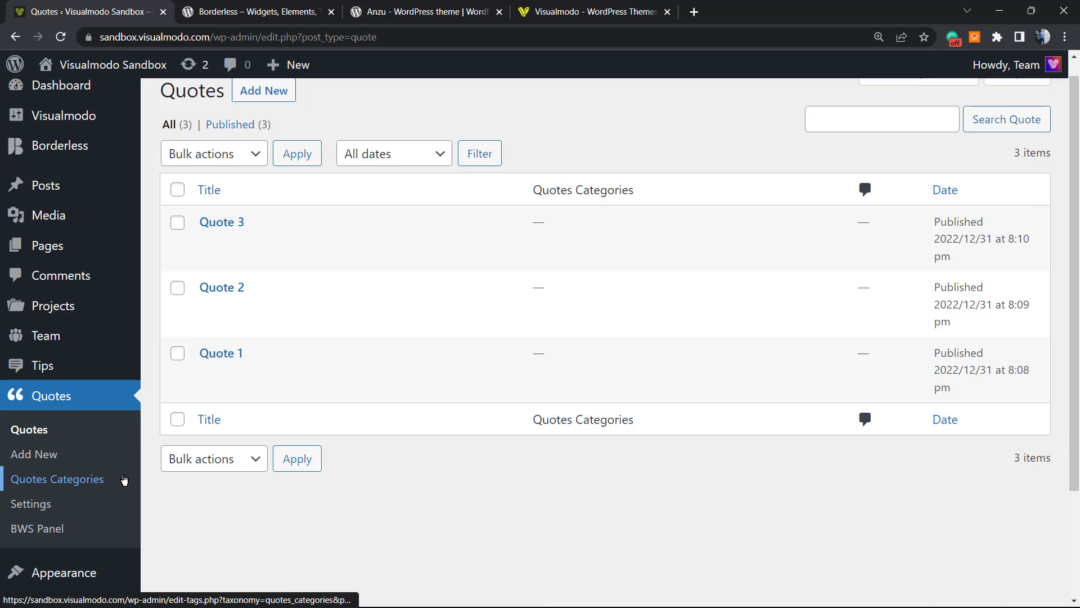
Look at Quotes Categories, then go to the Quotes and Tips Settings page.
{"action": "left_click", "coordinate": [89, 478]}
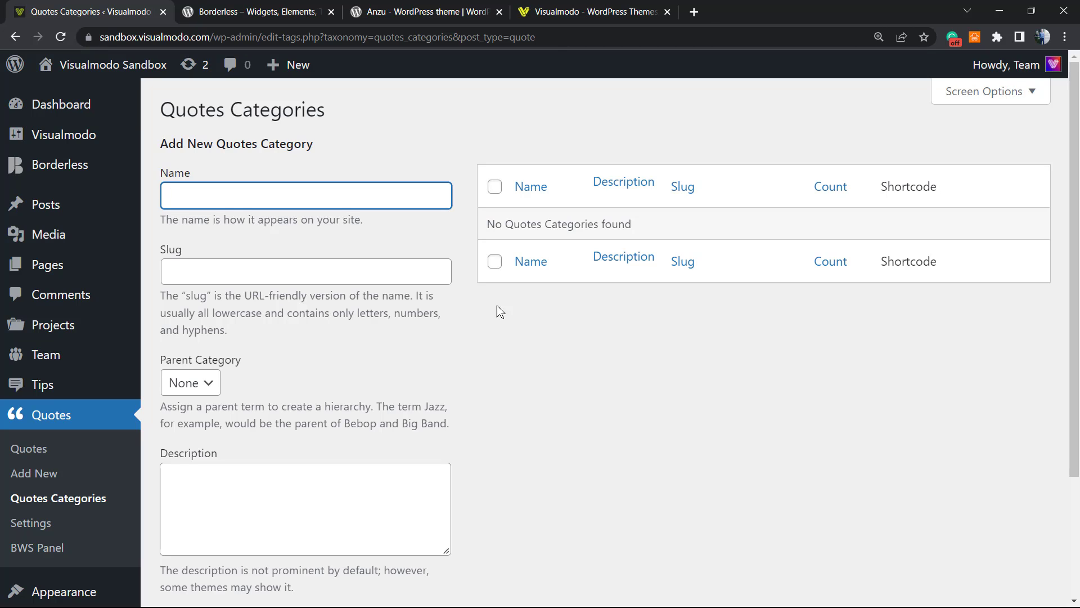
{"action": "scroll", "coordinate": [129, 401], "scroll_direction": "down", "scroll_amount": 1}
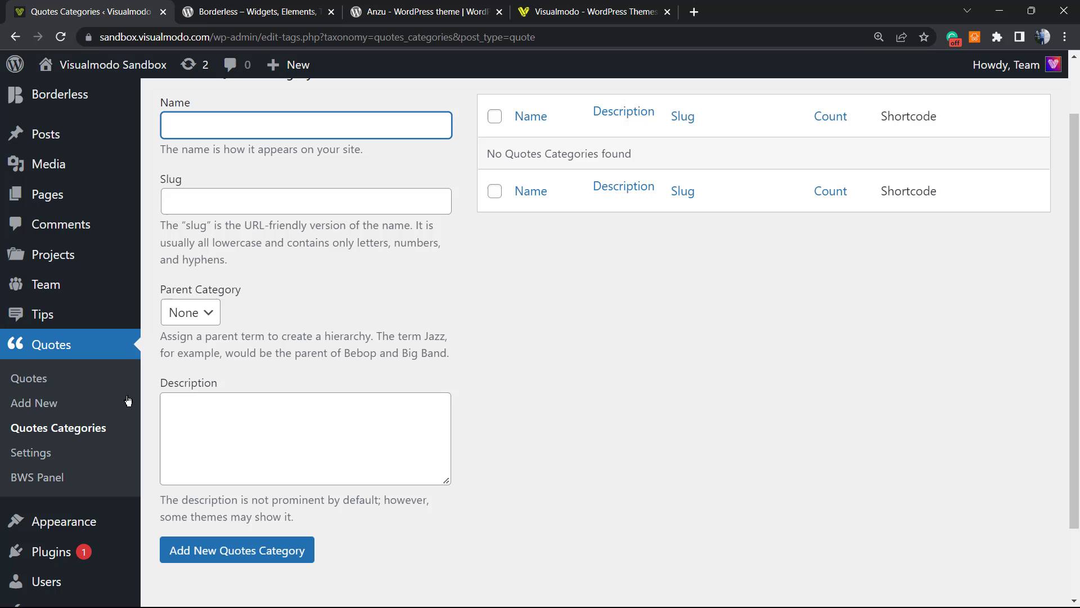
{"action": "left_click", "coordinate": [51, 453]}
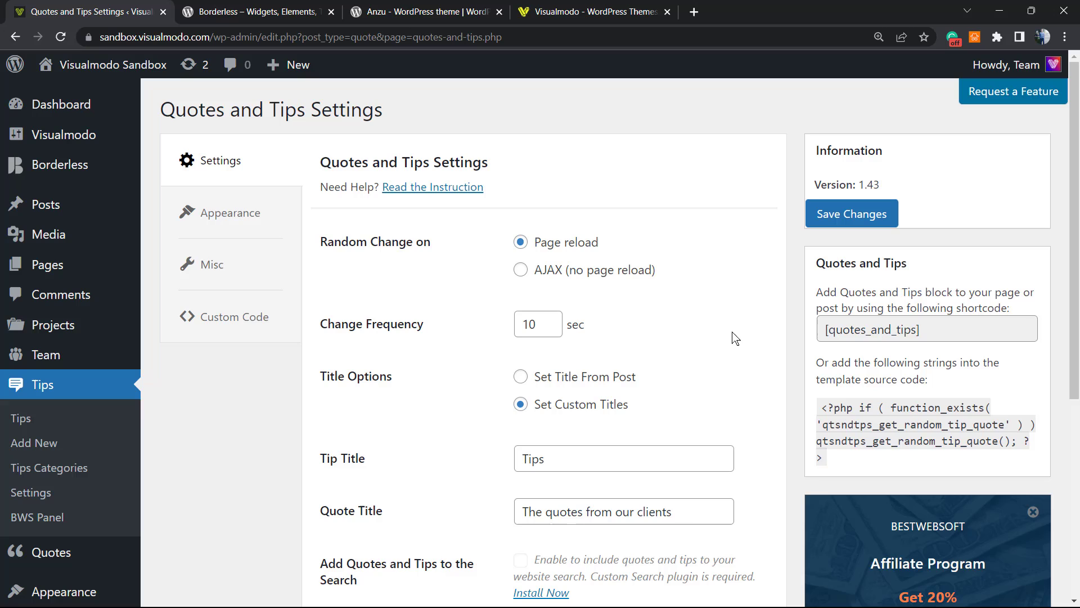
Copy the [quotes_and_tips] shortcode from the Quotes and Tips settings.
{"action": "left_click", "coordinate": [849, 333]}
{"action": "key", "text": "ctrl+c"}
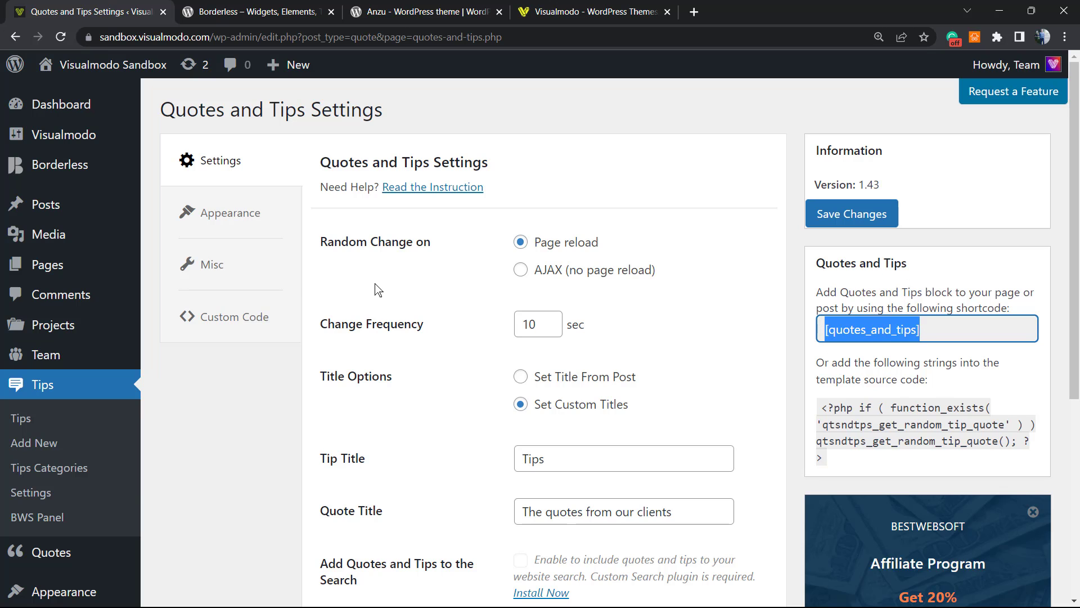
{"action": "scroll", "coordinate": [104, 413], "scroll_direction": "down", "scroll_amount": 1}
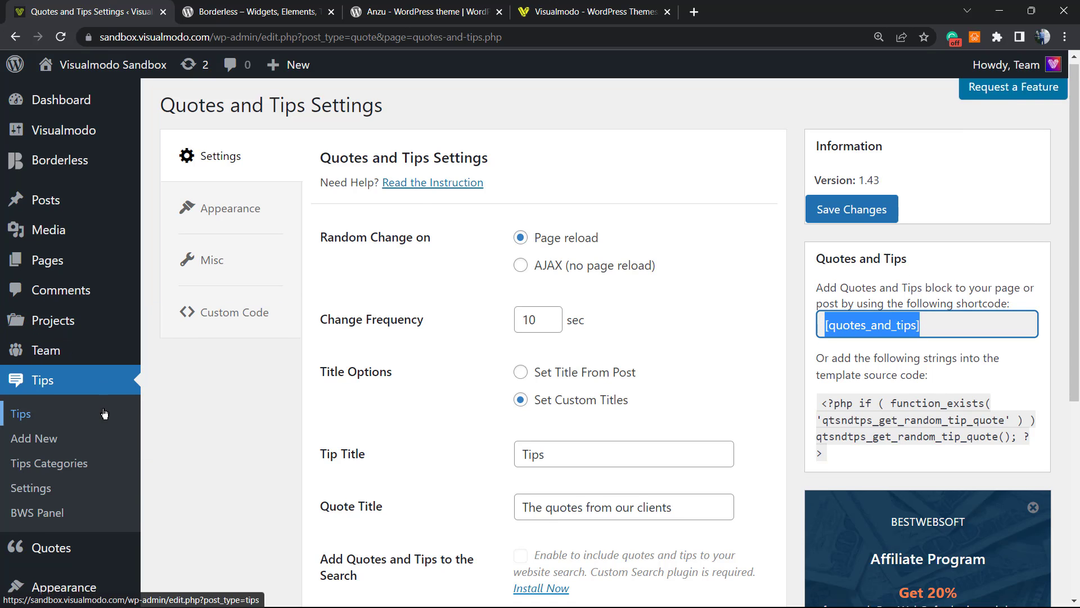
{"action": "scroll", "coordinate": [104, 414], "scroll_direction": "down", "scroll_amount": 2}
{"action": "mouse_move", "coordinate": [79, 451]}
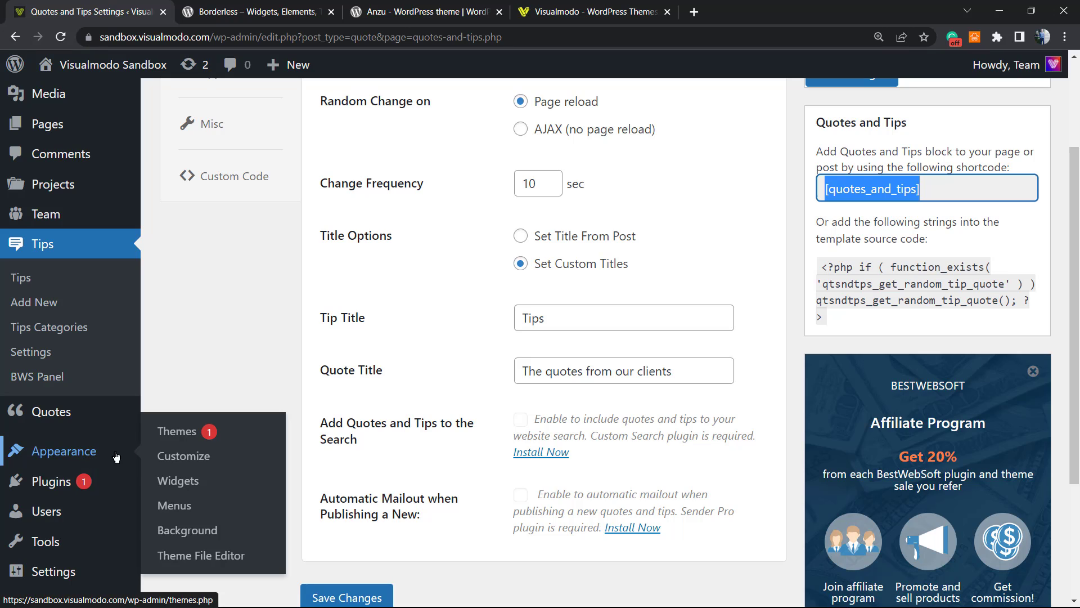
Open the Widgets page in a new browser tab.
{"action": "right_click", "coordinate": [203, 477]}
{"action": "left_click", "coordinate": [260, 369]}
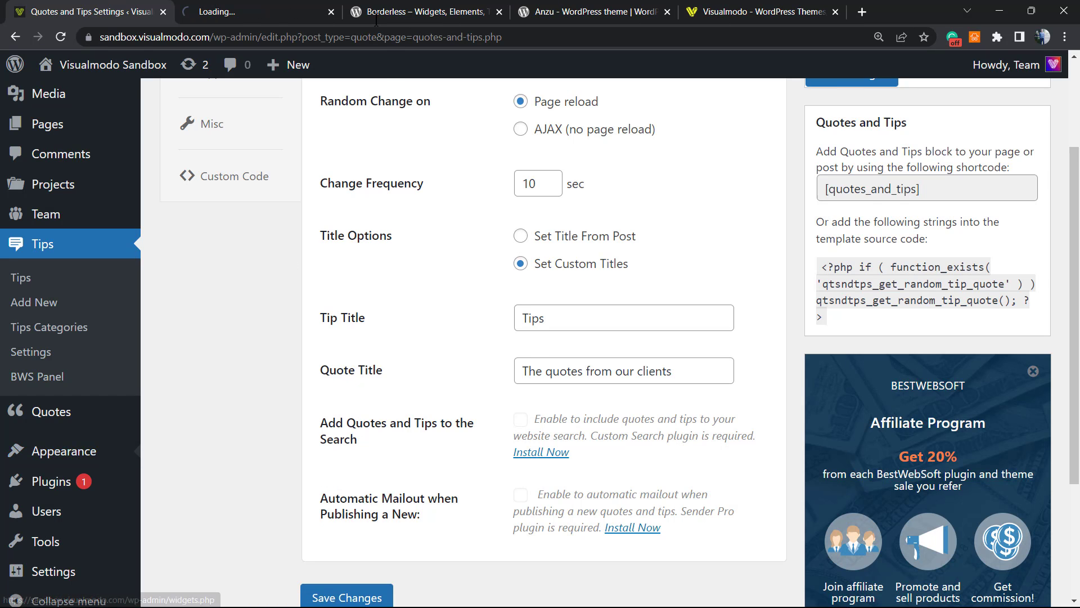
{"action": "key", "text": "ctrl+Tab"}
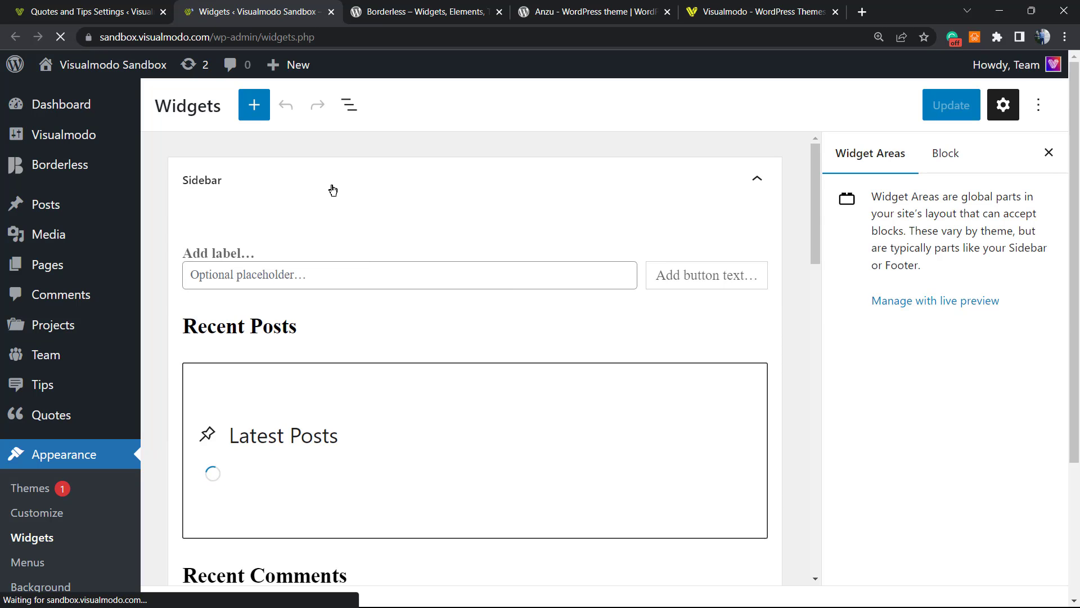
{"action": "scroll", "coordinate": [385, 284], "scroll_direction": "down", "scroll_amount": 4}
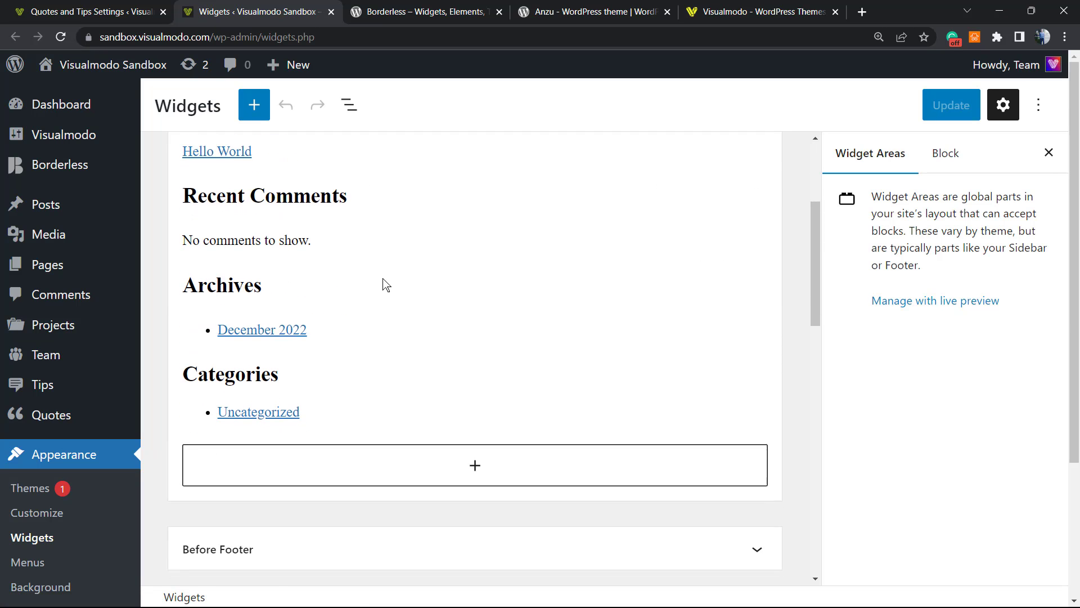
{"action": "scroll", "coordinate": [385, 284], "scroll_direction": "down", "scroll_amount": 1}
Add a [quotes_and_tips] Shortcode block, move it to the top of the Sidebar, and save.
{"action": "left_click", "coordinate": [474, 398]}
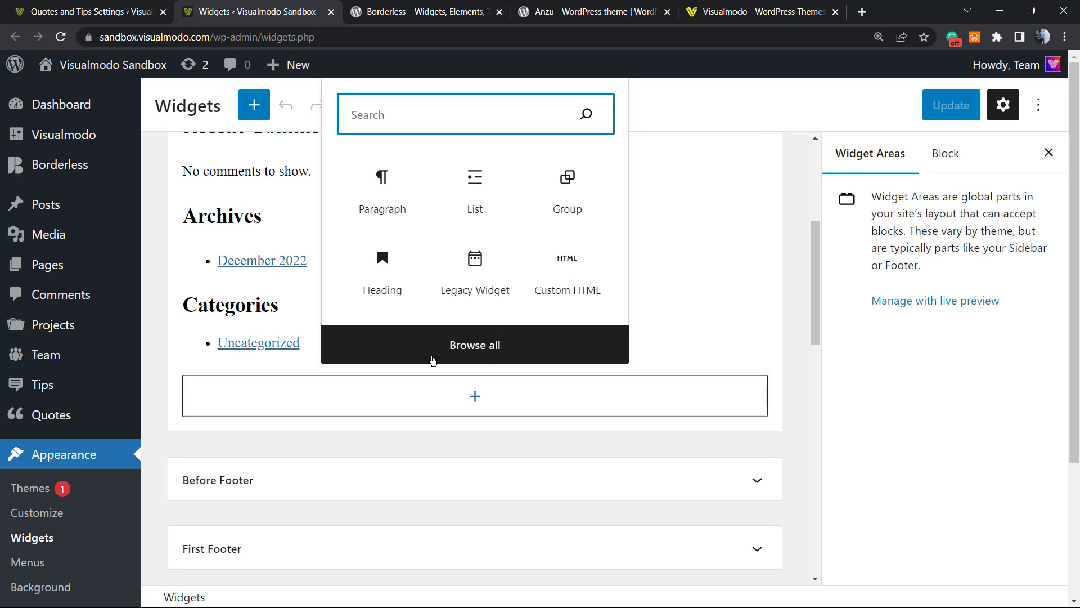
{"action": "scroll", "coordinate": [246, 287], "scroll_direction": "up", "scroll_amount": 2}
{"action": "scroll", "coordinate": [424, 352], "scroll_direction": "down", "scroll_amount": 2}
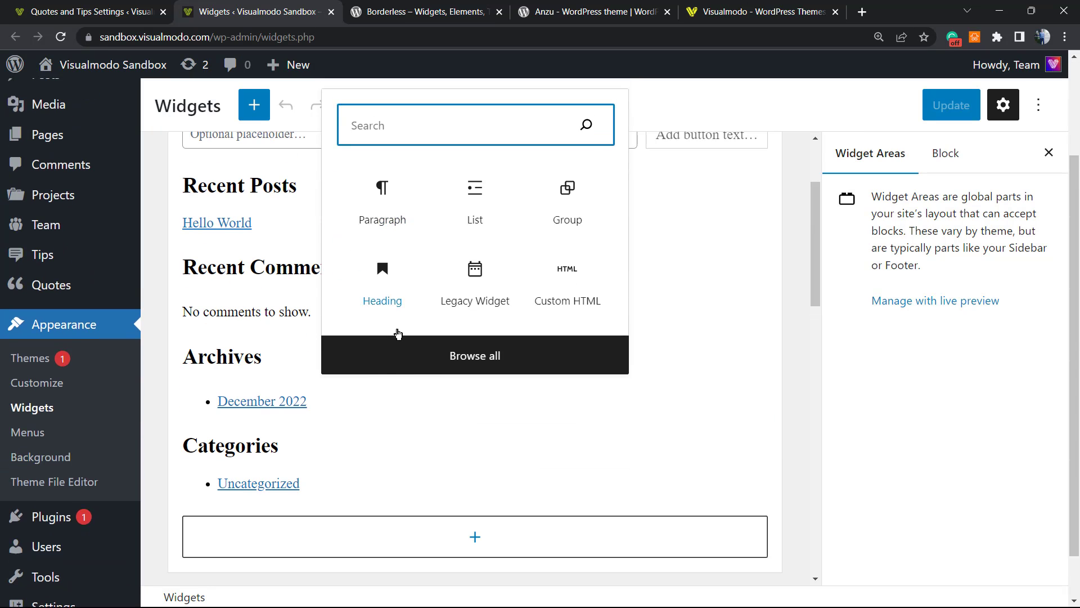
{"action": "scroll", "coordinate": [398, 333], "scroll_direction": "up", "scroll_amount": 1}
{"action": "key", "text": "Tab"}
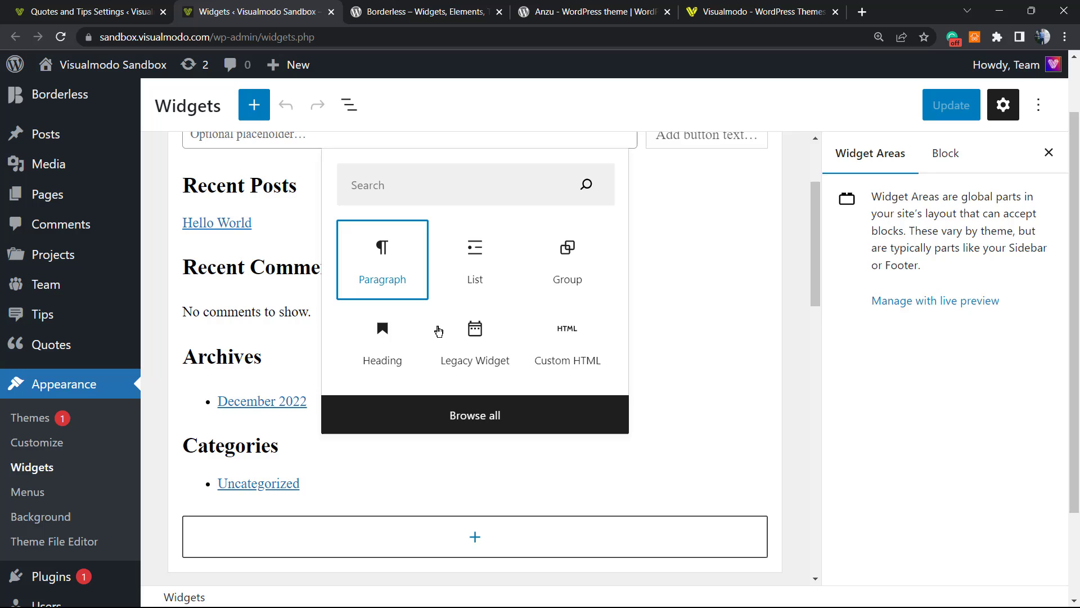
{"action": "key", "text": "Return"}
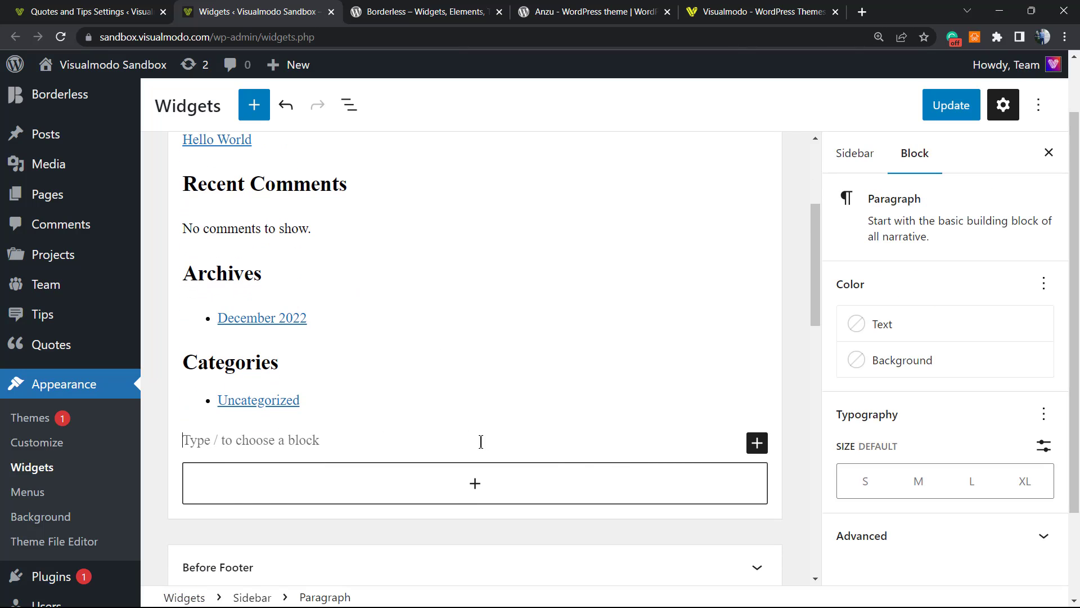
{"action": "key", "text": "ctrl+v"}
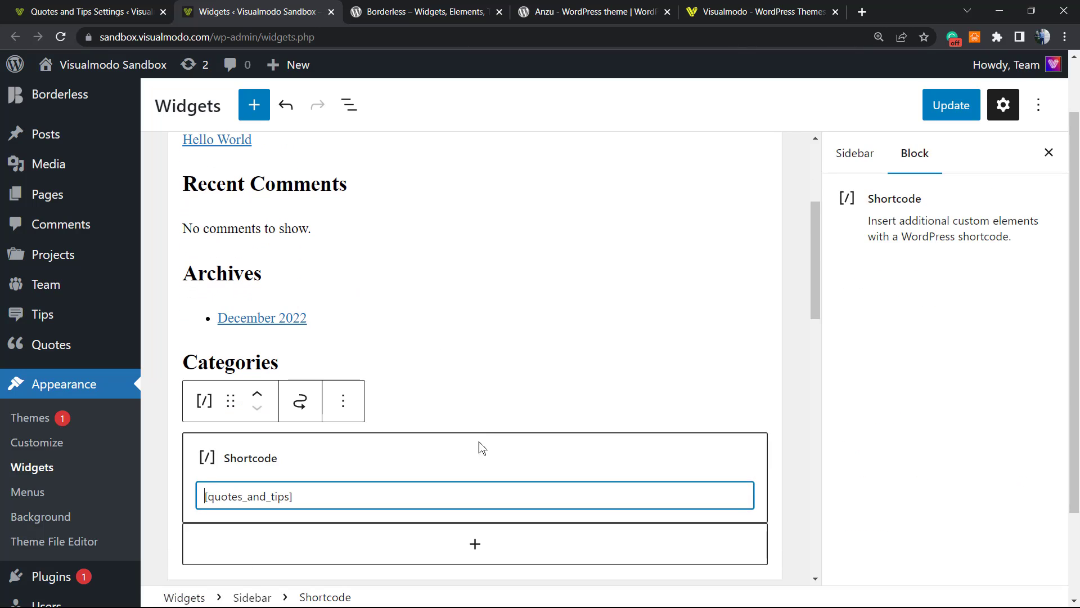
{"action": "left_click", "coordinate": [452, 420]}
{"action": "left_click", "coordinate": [439, 472]}
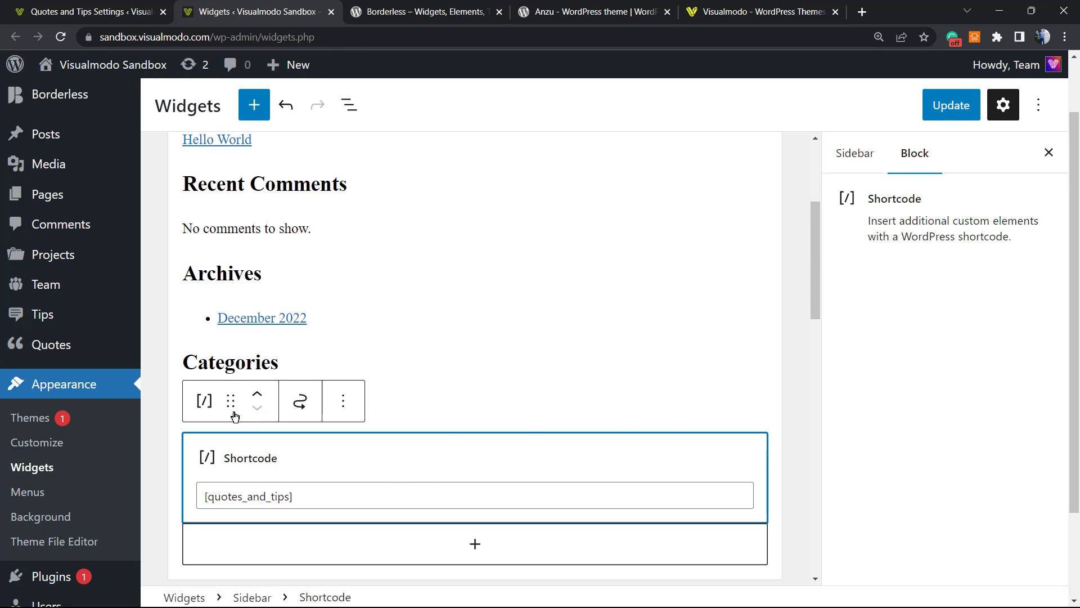
{"action": "left_click_drag", "start_coordinate": [230, 401], "coordinate": [395, 239]}
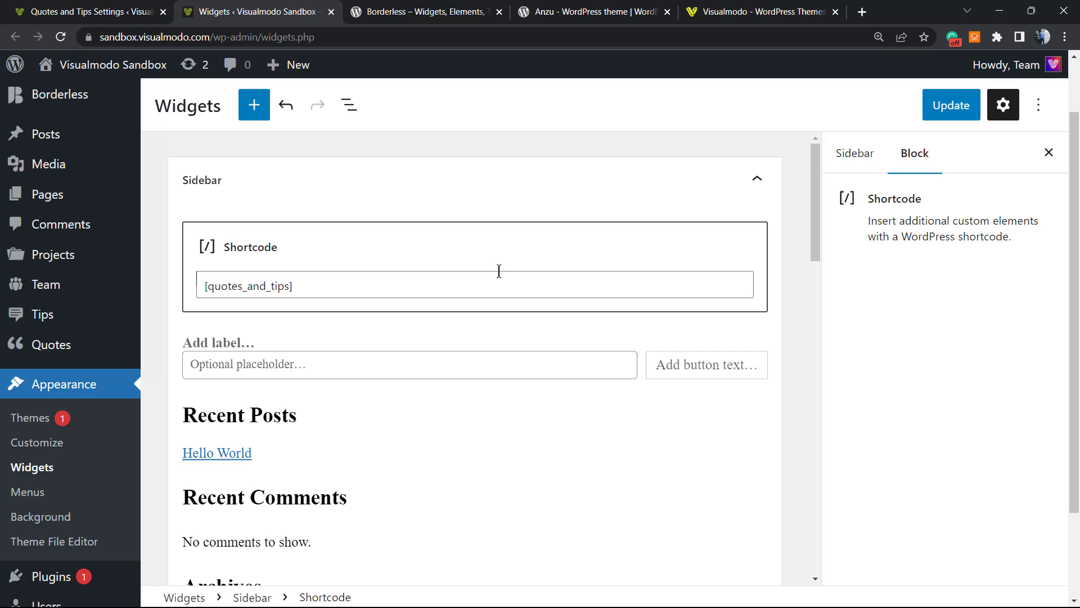
{"action": "left_click", "coordinate": [950, 105]}
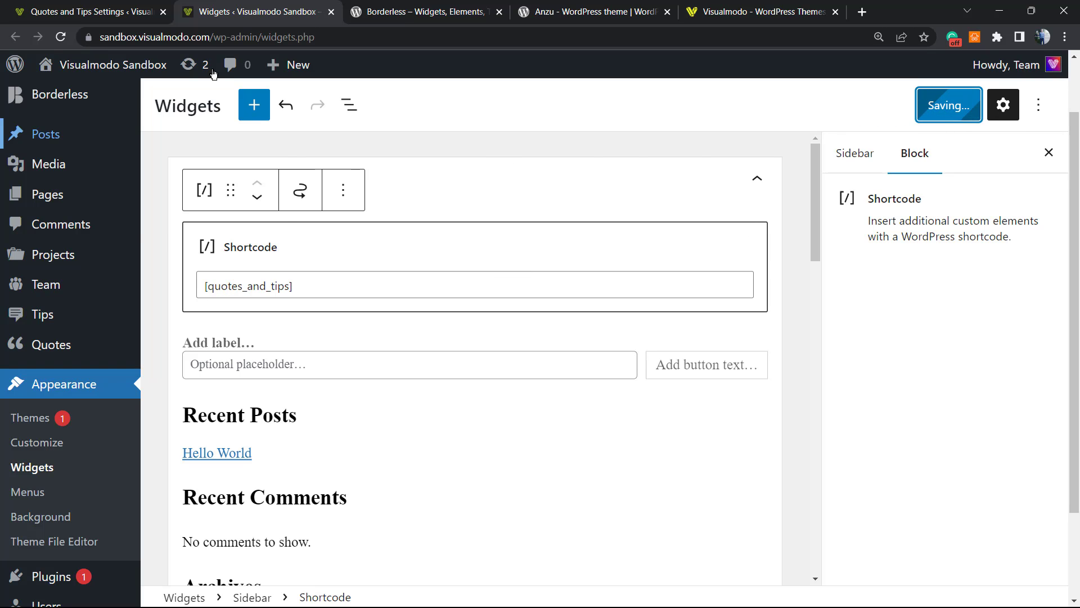
Open the live site in a new tab and inspect the quote in the sidebar.
{"action": "mouse_move", "coordinate": [104, 66]}
{"action": "right_click", "coordinate": [113, 92]}
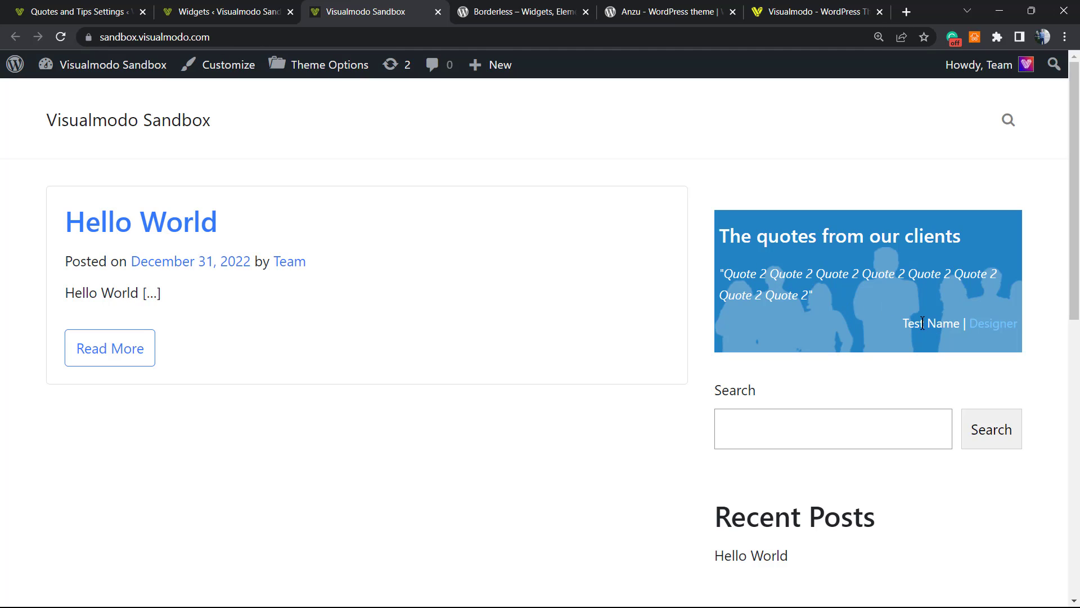
{"action": "triple_click", "coordinate": [926, 323]}
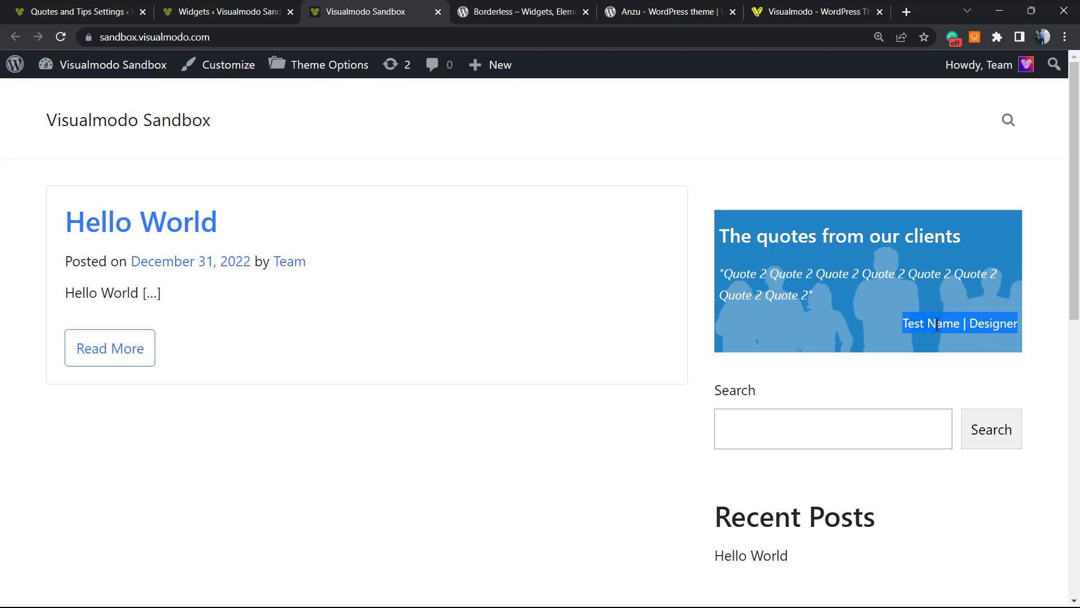
{"action": "left_click", "coordinate": [775, 322]}
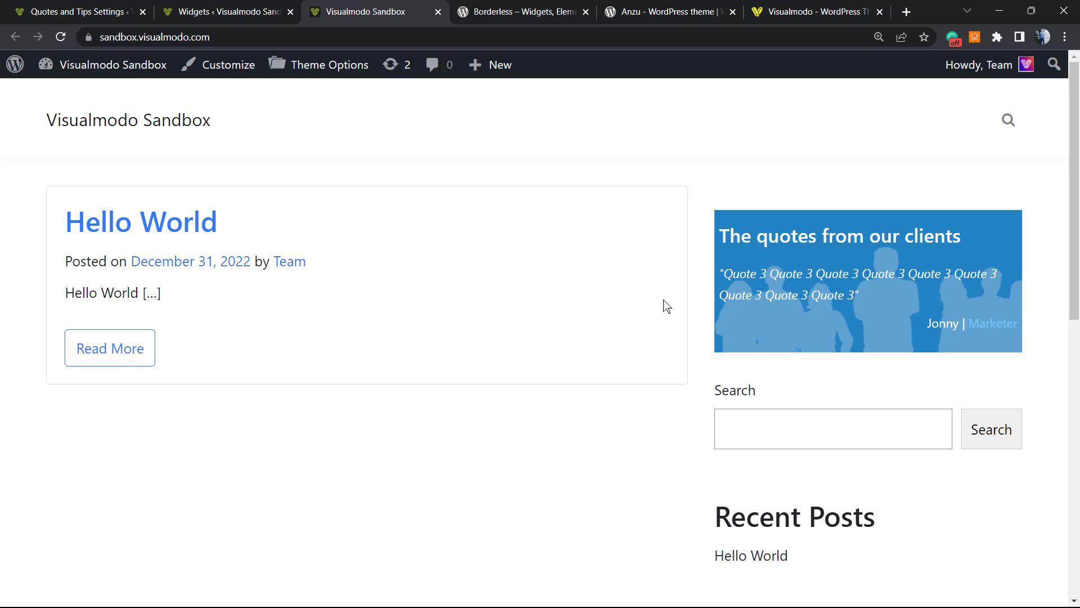
{"action": "triple_click", "coordinate": [771, 281]}
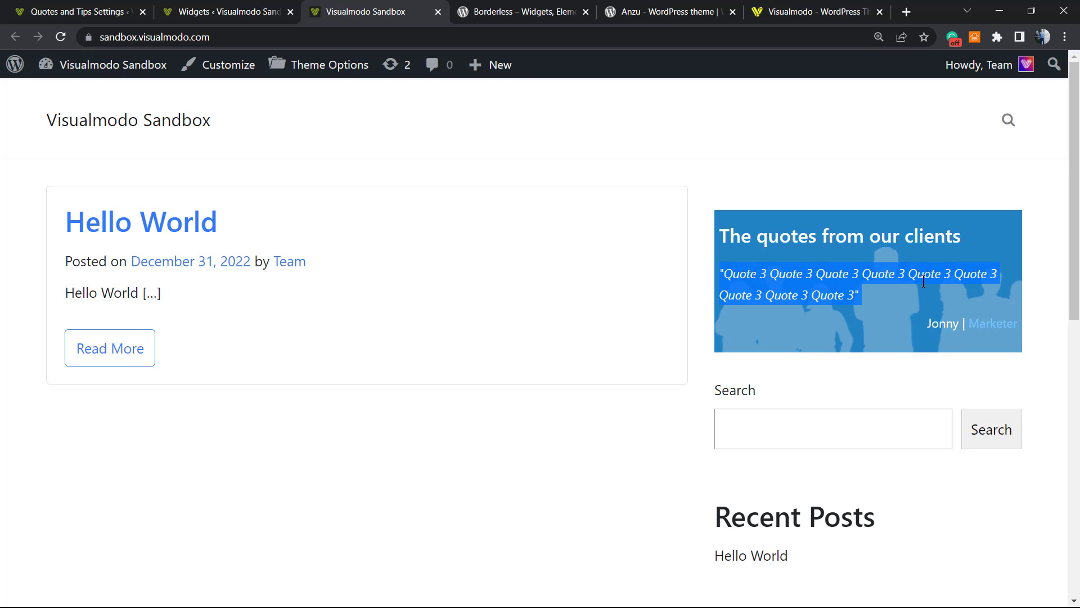
{"action": "triple_click", "coordinate": [934, 321]}
{"action": "left_click", "coordinate": [656, 275]}
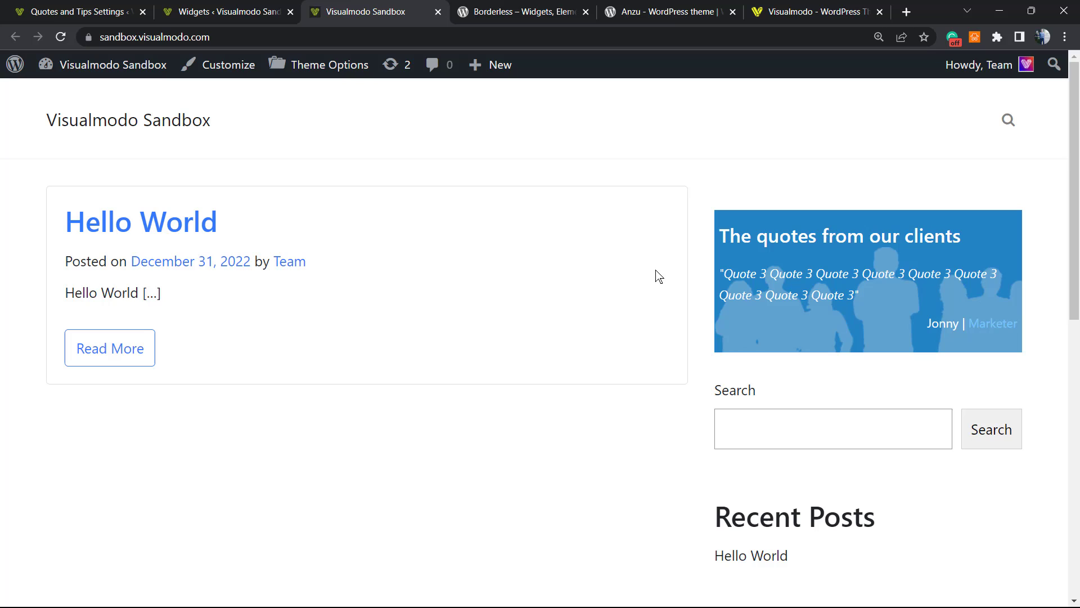
Reload the site to see the quote change from Quote 3 to Quote 1.
{"action": "key", "text": "F5"}
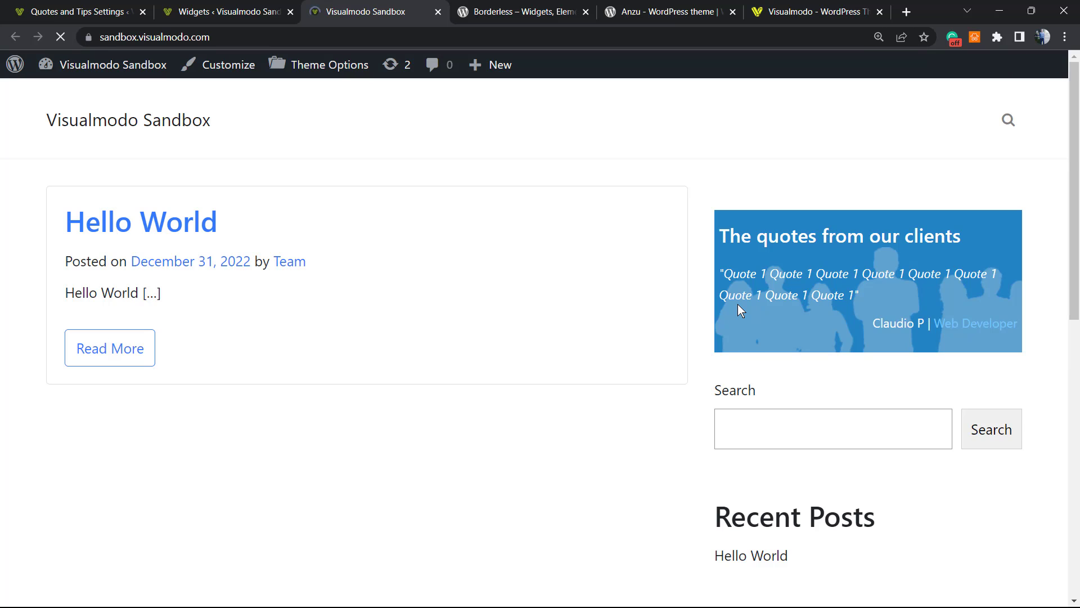
{"action": "triple_click", "coordinate": [830, 290]}
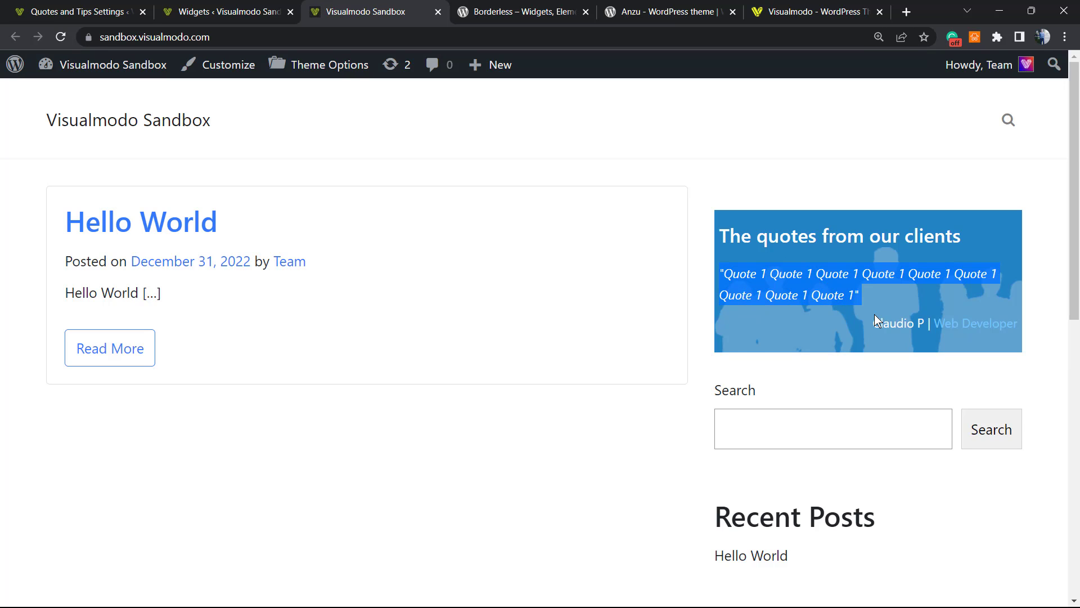
{"action": "scroll", "coordinate": [633, 325], "scroll_direction": "down", "scroll_amount": 3}
{"action": "scroll", "coordinate": [630, 326], "scroll_direction": "up", "scroll_amount": 3}
{"action": "left_click", "coordinate": [786, 280]}
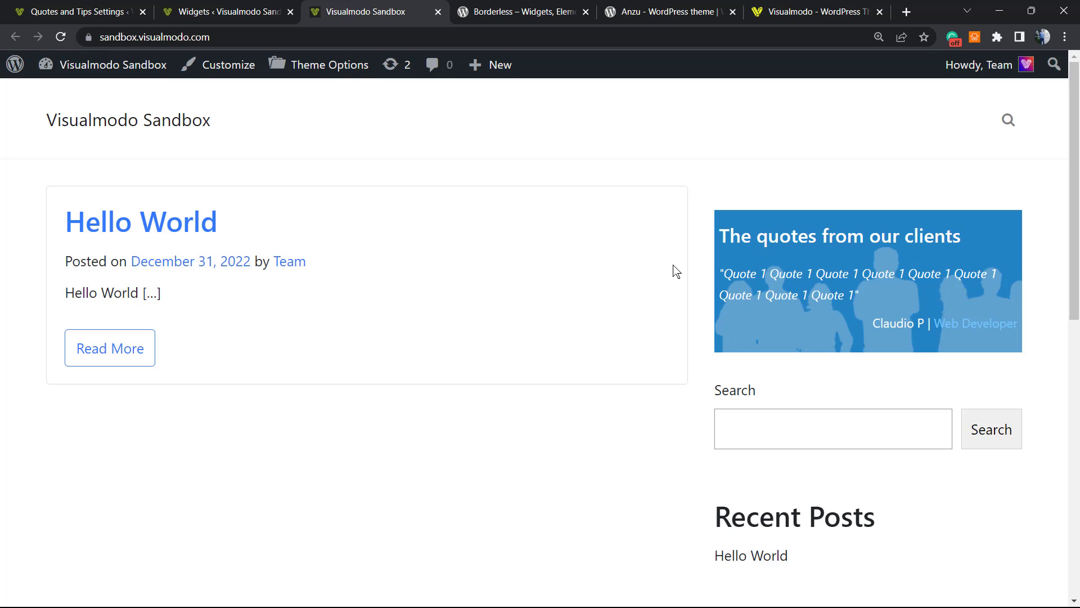
Scroll through the live site to check the quote widget, then reload it.
{"action": "left_click", "coordinate": [282, 5]}
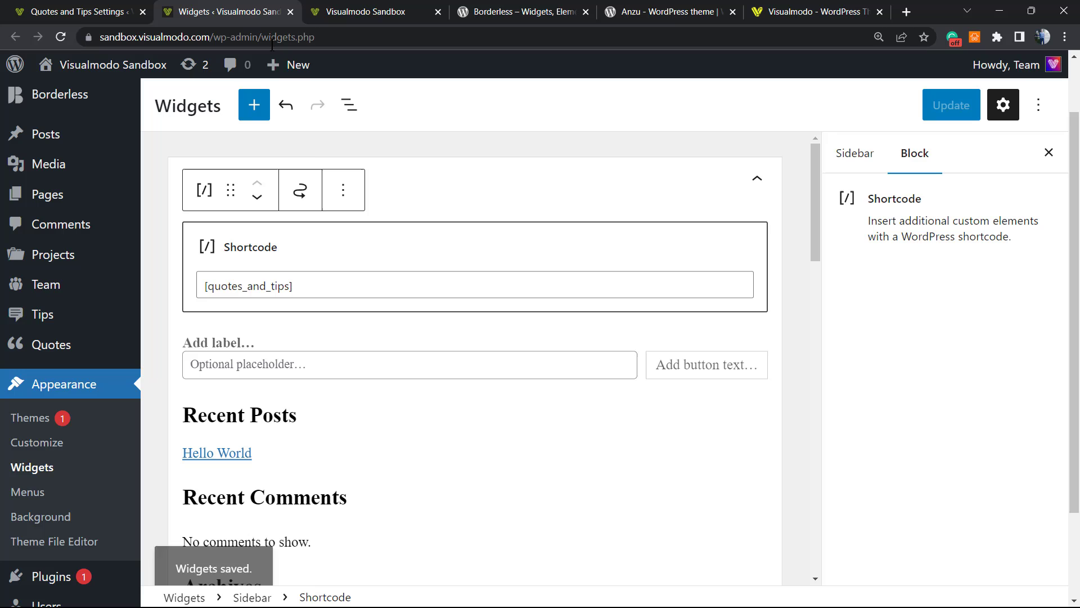
{"action": "left_click", "coordinate": [317, 11]}
{"action": "scroll", "coordinate": [619, 356], "scroll_direction": "down", "scroll_amount": 10}
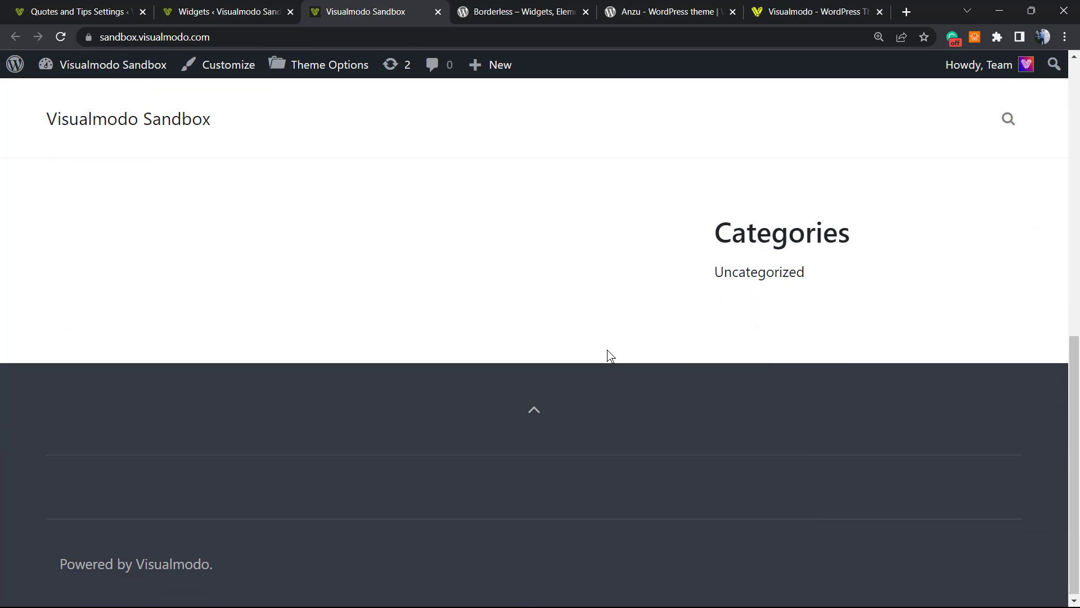
{"action": "scroll", "coordinate": [422, 441], "scroll_direction": "up", "scroll_amount": 4}
{"action": "scroll", "coordinate": [429, 427], "scroll_direction": "down", "scroll_amount": 2}
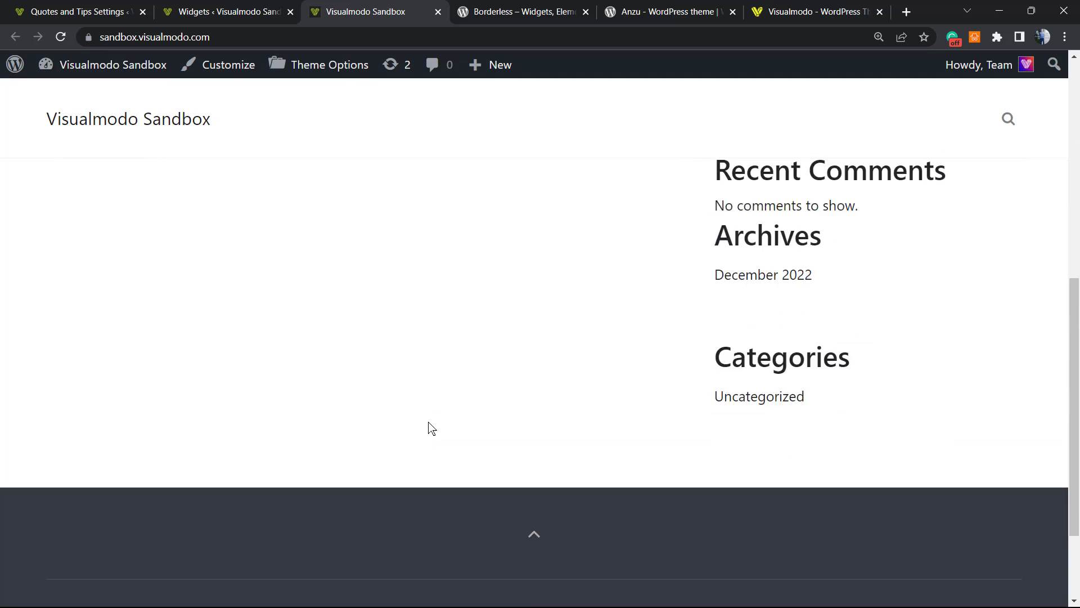
{"action": "scroll", "coordinate": [455, 424], "scroll_direction": "up", "scroll_amount": 4}
{"action": "scroll", "coordinate": [440, 424], "scroll_direction": "down", "scroll_amount": 6}
{"action": "key", "text": "F5"}
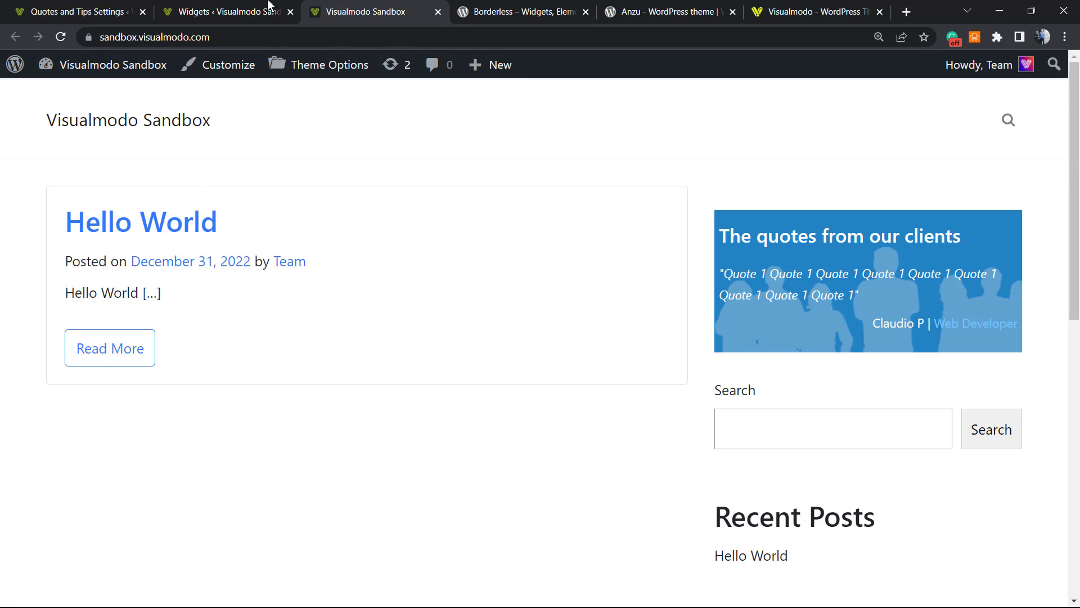
Select the whole shortcode value in the widgets editor.
{"action": "left_click", "coordinate": [273, 7]}
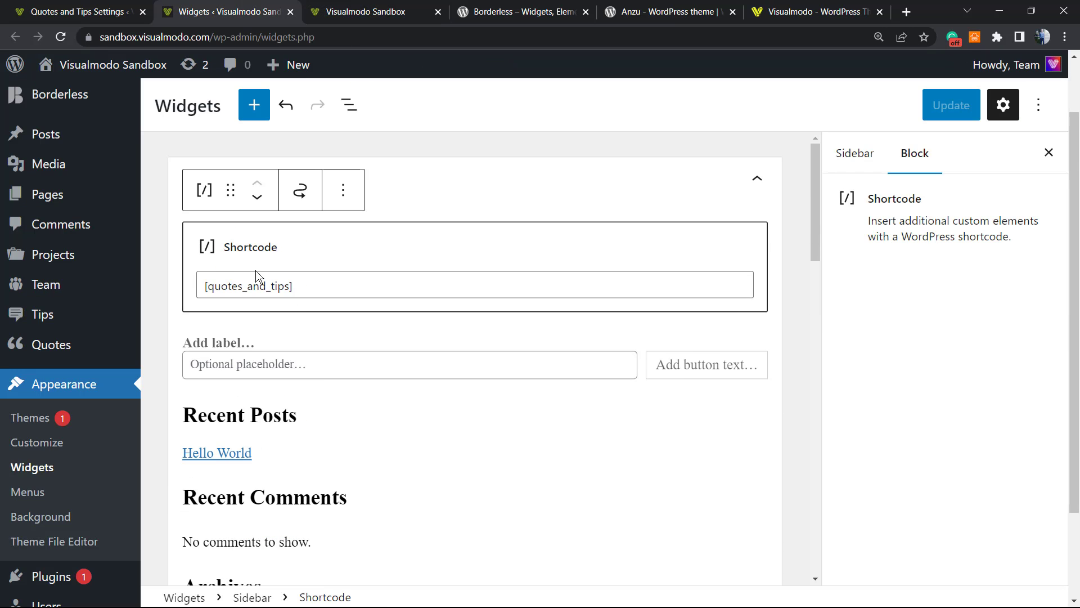
{"action": "triple_click", "coordinate": [260, 282]}
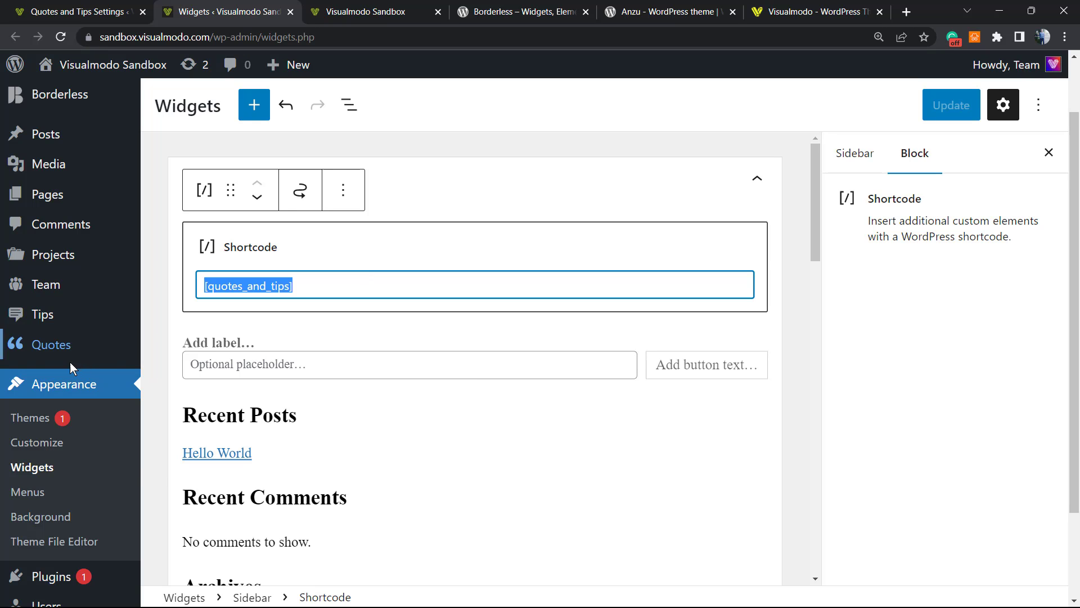
{"action": "scroll", "coordinate": [70, 363], "scroll_direction": "down", "scroll_amount": 3}
{"action": "scroll", "coordinate": [74, 400], "scroll_direction": "up", "scroll_amount": 3}
Open Quotes > Settings and select the Quote Title 'The quotes from our clients'.
{"action": "mouse_move", "coordinate": [66, 381]}
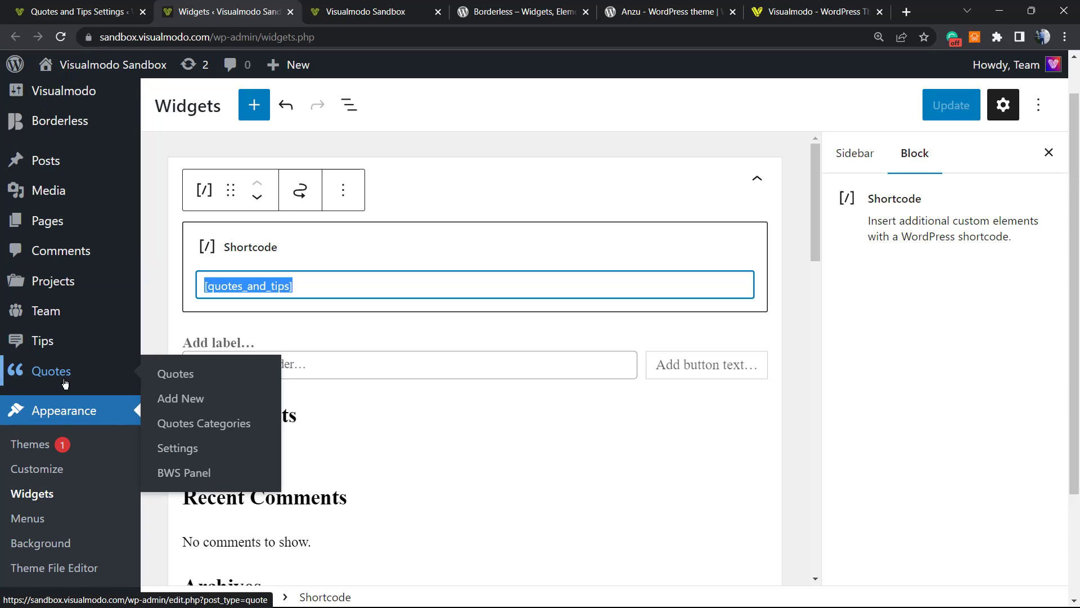
{"action": "left_click", "coordinate": [211, 454]}
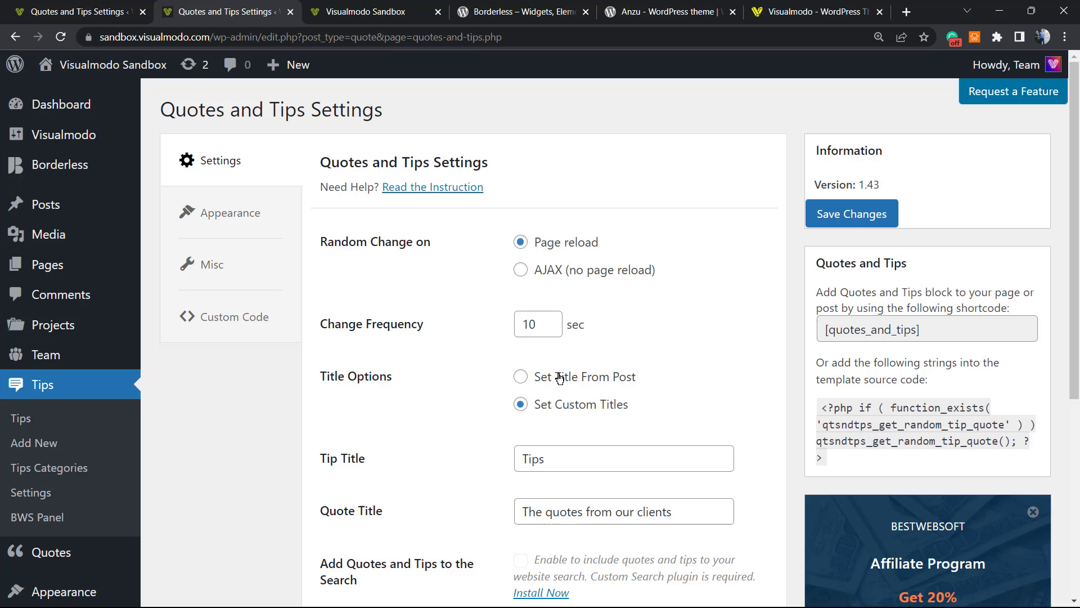
{"action": "scroll", "coordinate": [521, 400], "scroll_direction": "down", "scroll_amount": 1}
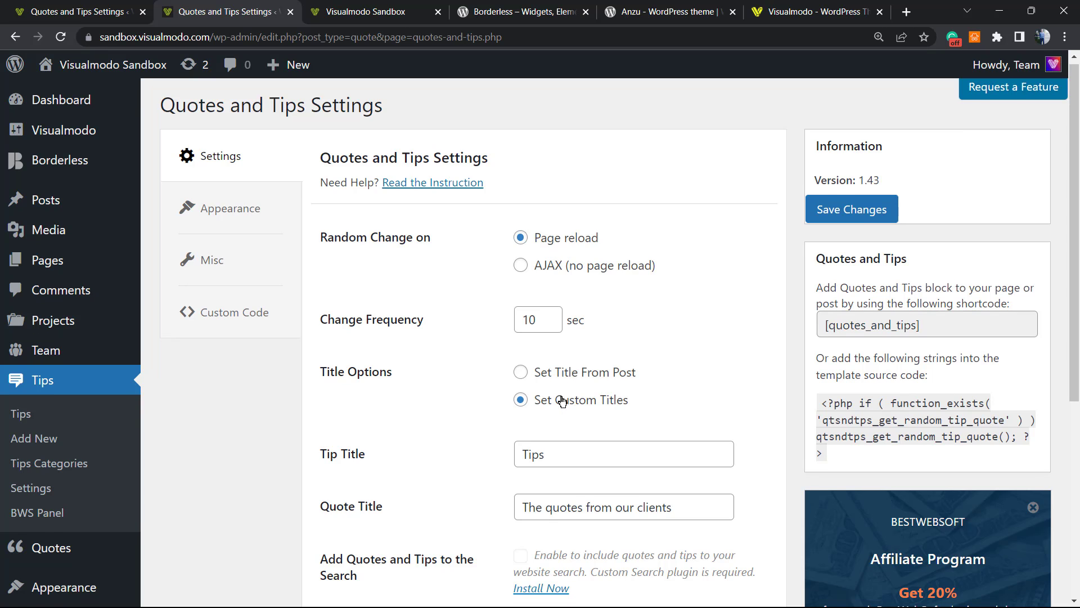
{"action": "scroll", "coordinate": [369, 388], "scroll_direction": "down", "scroll_amount": 1}
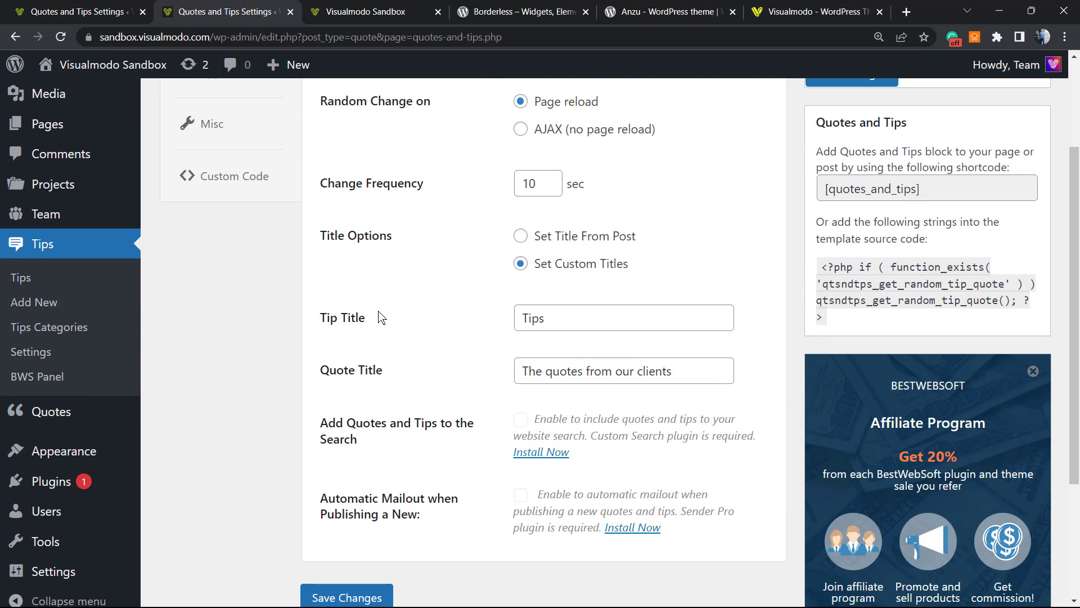
{"action": "double_click", "coordinate": [555, 370]}
{"action": "scroll", "coordinate": [555, 370], "scroll_direction": "up", "scroll_amount": 1}
{"action": "double_click", "coordinate": [557, 371]}
{"action": "left_click", "coordinate": [561, 425]}
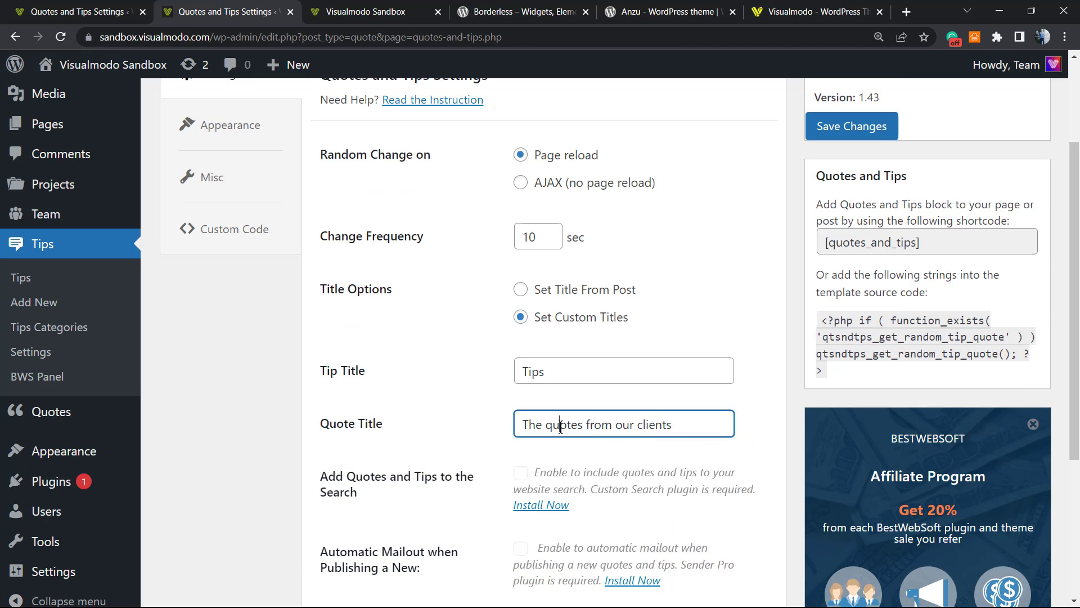
{"action": "triple_click", "coordinate": [561, 426]}
Compare it with the live site's widget heading 'The quotes from our clients'.
{"action": "left_click", "coordinate": [360, 11]}
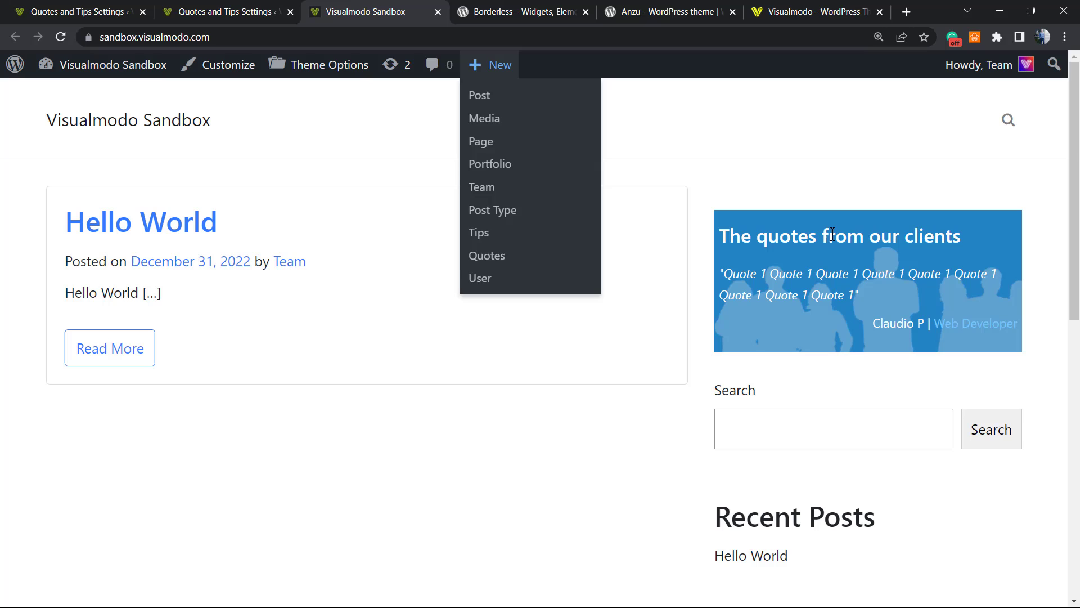
{"action": "triple_click", "coordinate": [832, 235]}
{"action": "left_click", "coordinate": [241, 4]}
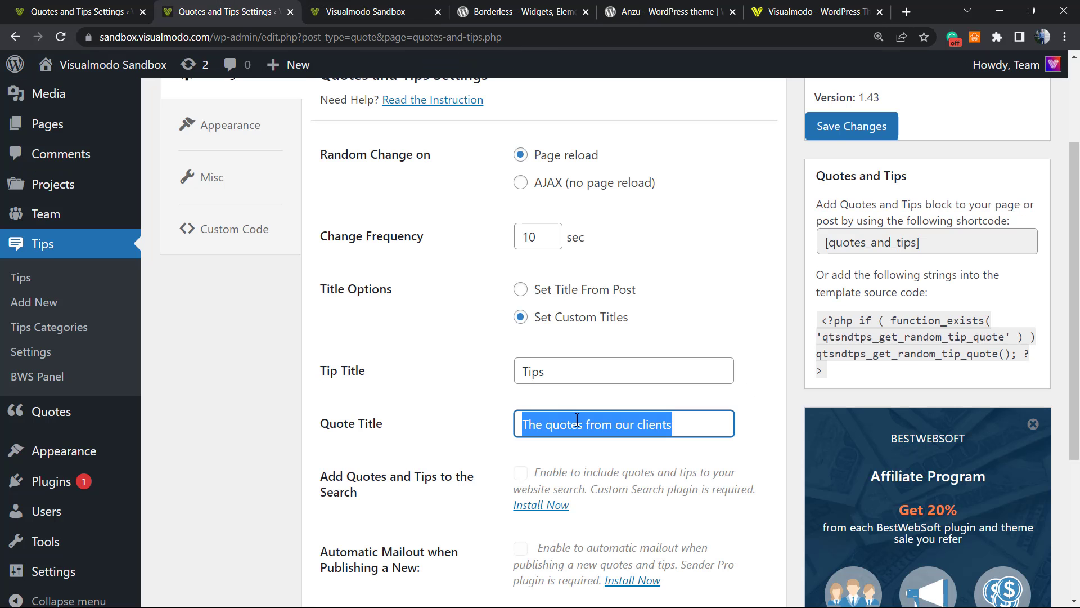
{"action": "scroll", "coordinate": [496, 405], "scroll_direction": "down", "scroll_amount": 3}
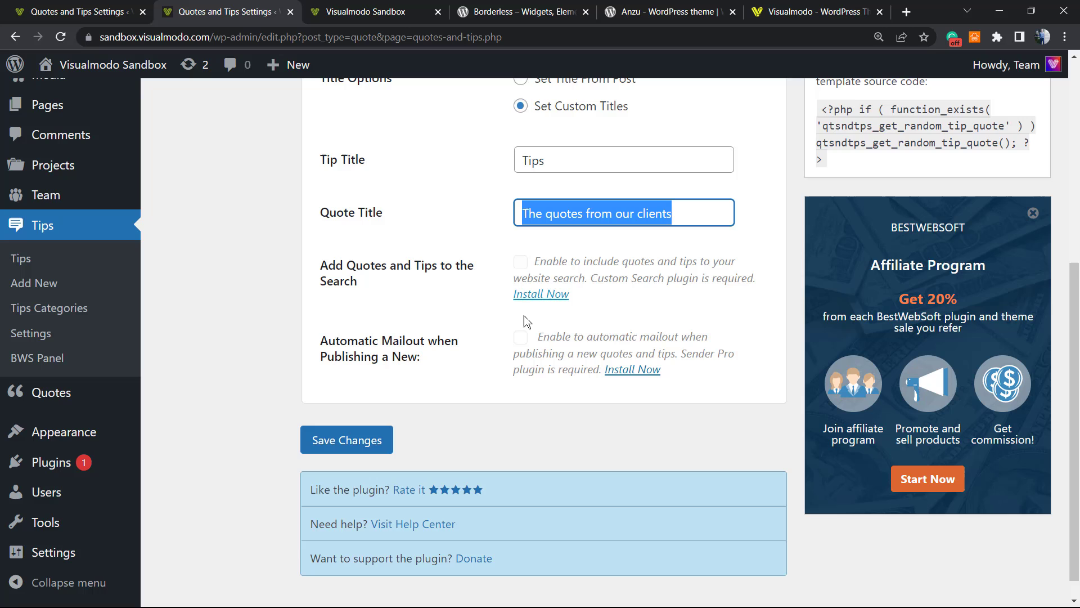
{"action": "scroll", "coordinate": [498, 329], "scroll_direction": "up", "scroll_amount": 6}
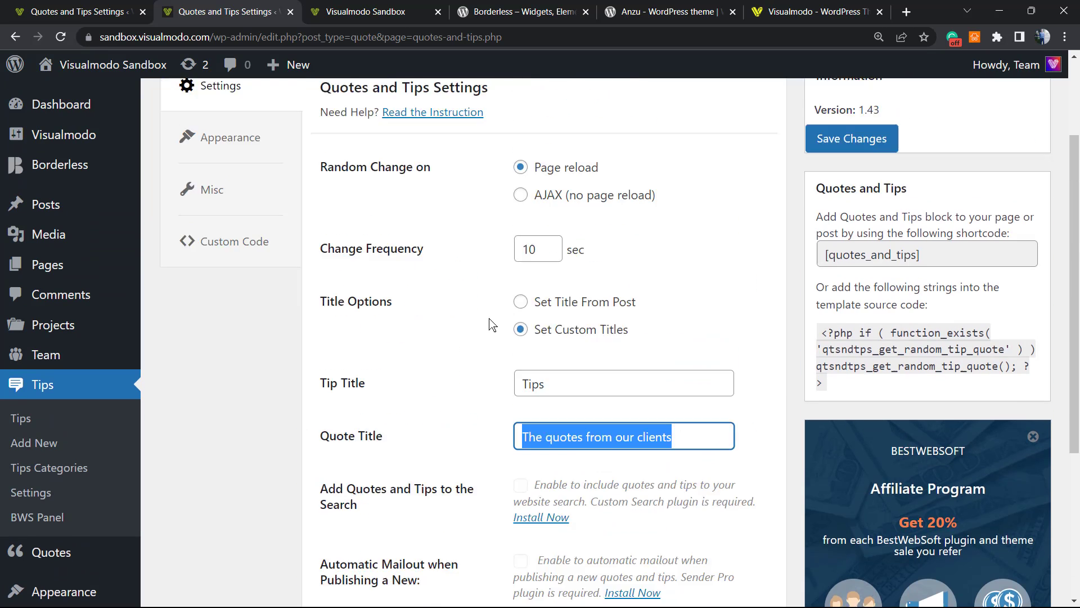
Review the plugin's Appearance settings: custom styles and Default background image.
{"action": "left_click", "coordinate": [255, 266]}
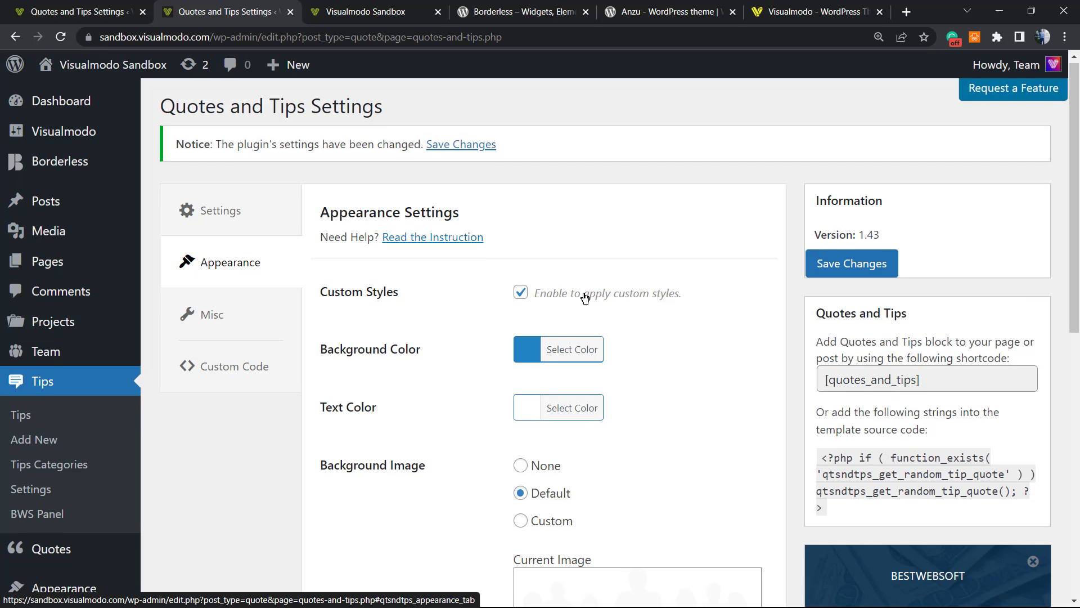
{"action": "scroll", "coordinate": [583, 294], "scroll_direction": "down", "scroll_amount": 1}
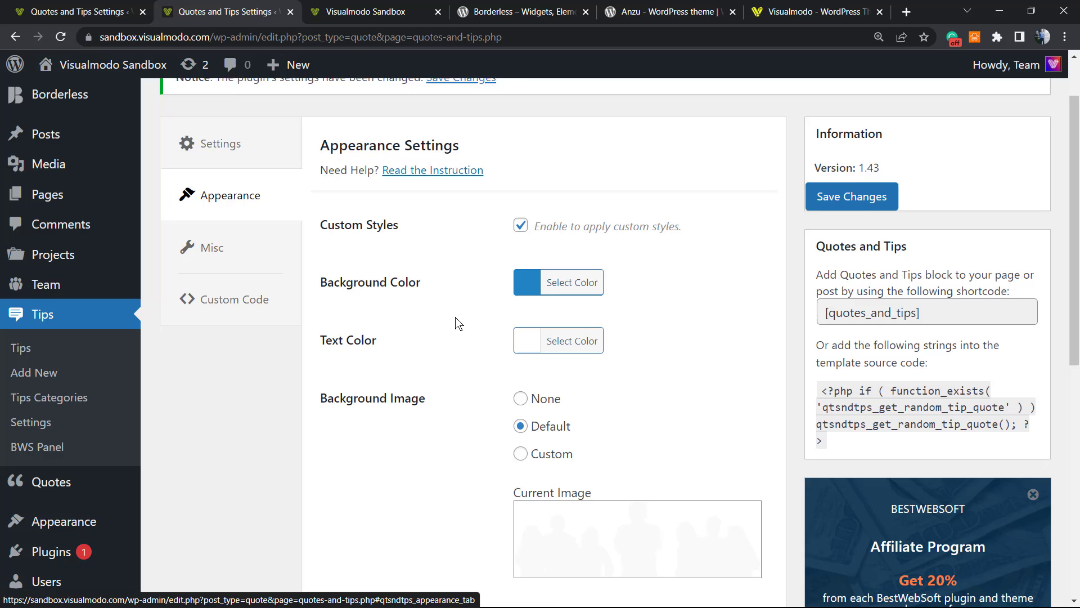
{"action": "scroll", "coordinate": [444, 304], "scroll_direction": "down", "scroll_amount": 1}
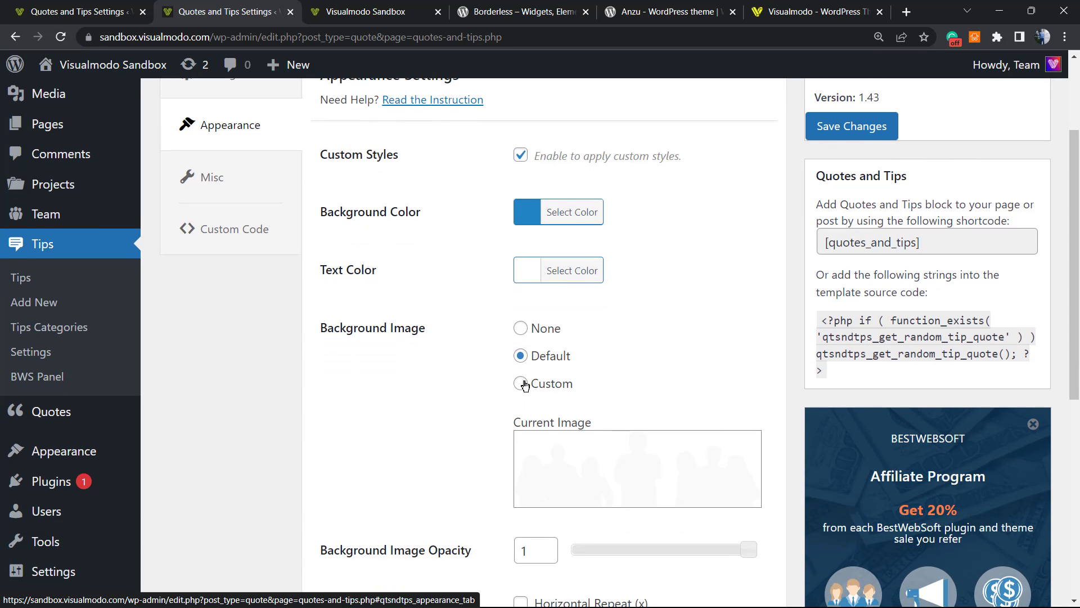
{"action": "scroll", "coordinate": [525, 385], "scroll_direction": "down", "scroll_amount": 4}
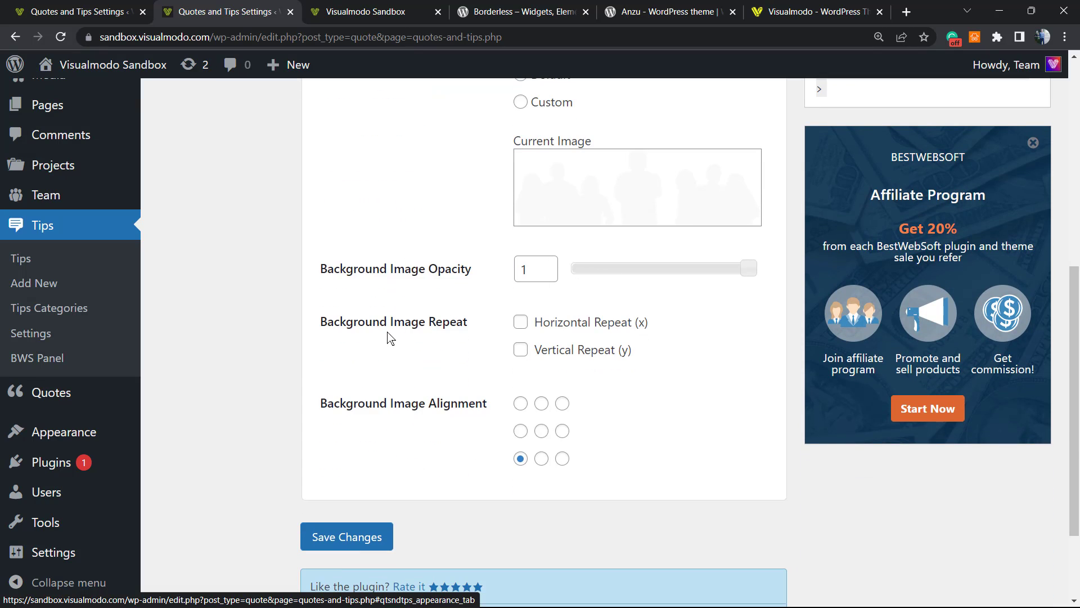
{"action": "scroll", "coordinate": [422, 332], "scroll_direction": "down", "scroll_amount": 2}
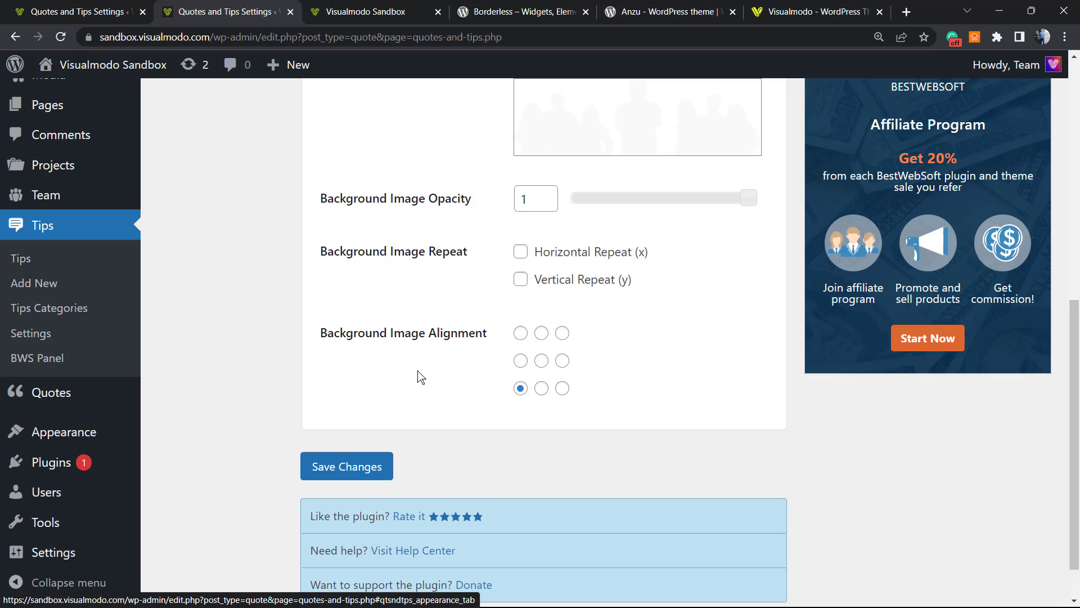
{"action": "scroll", "coordinate": [456, 330], "scroll_direction": "up", "scroll_amount": 8}
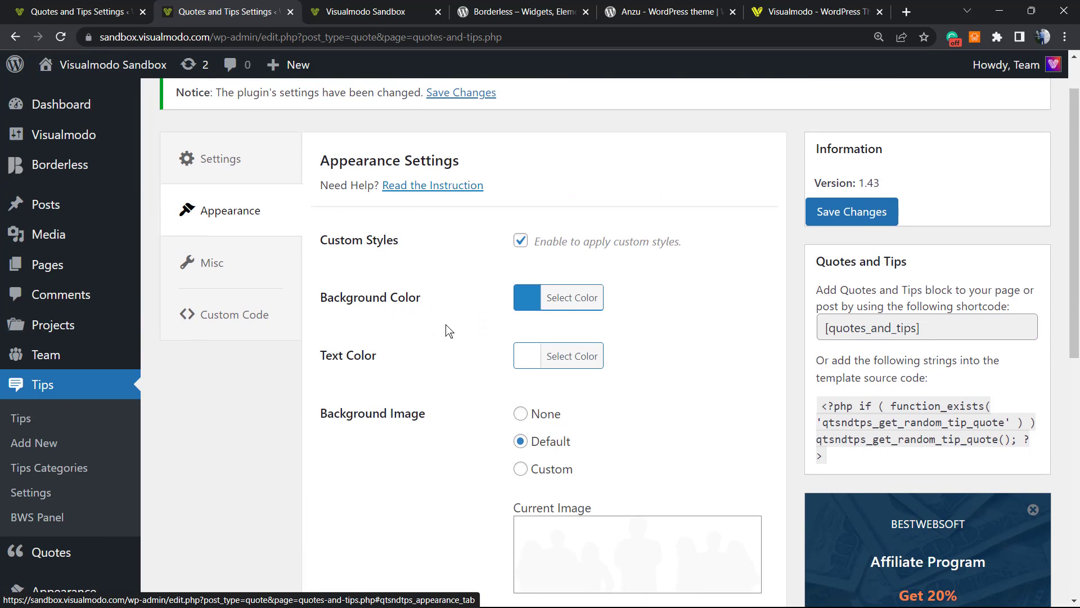
{"action": "scroll", "coordinate": [439, 333], "scroll_direction": "down", "scroll_amount": 1}
{"action": "scroll", "coordinate": [472, 354], "scroll_direction": "down", "scroll_amount": 1}
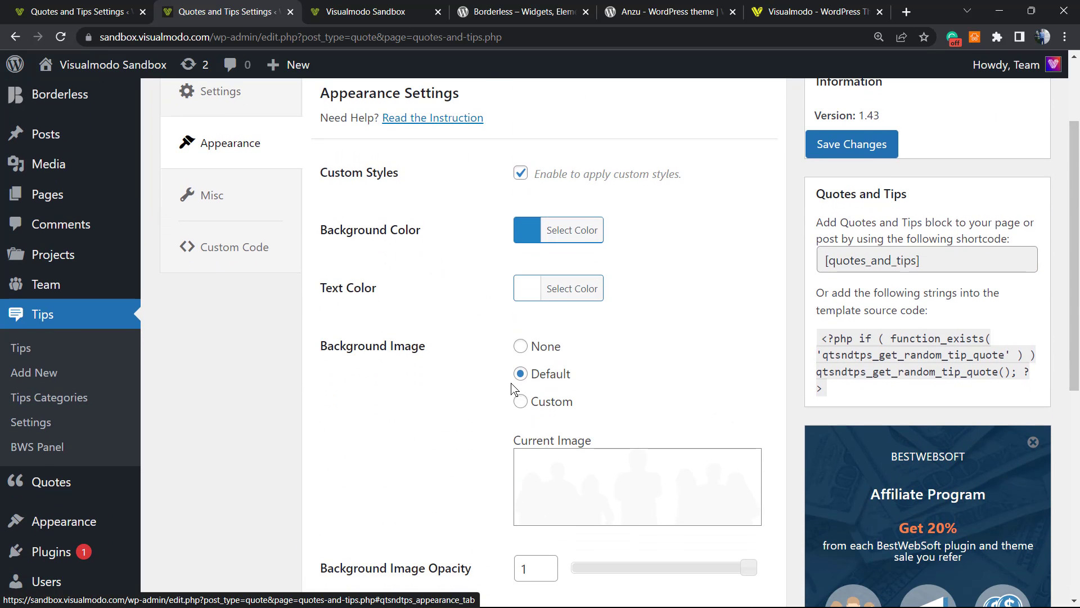
{"action": "scroll", "coordinate": [506, 377], "scroll_direction": "down", "scroll_amount": 3}
{"action": "scroll", "coordinate": [471, 343], "scroll_direction": "up", "scroll_amount": 5}
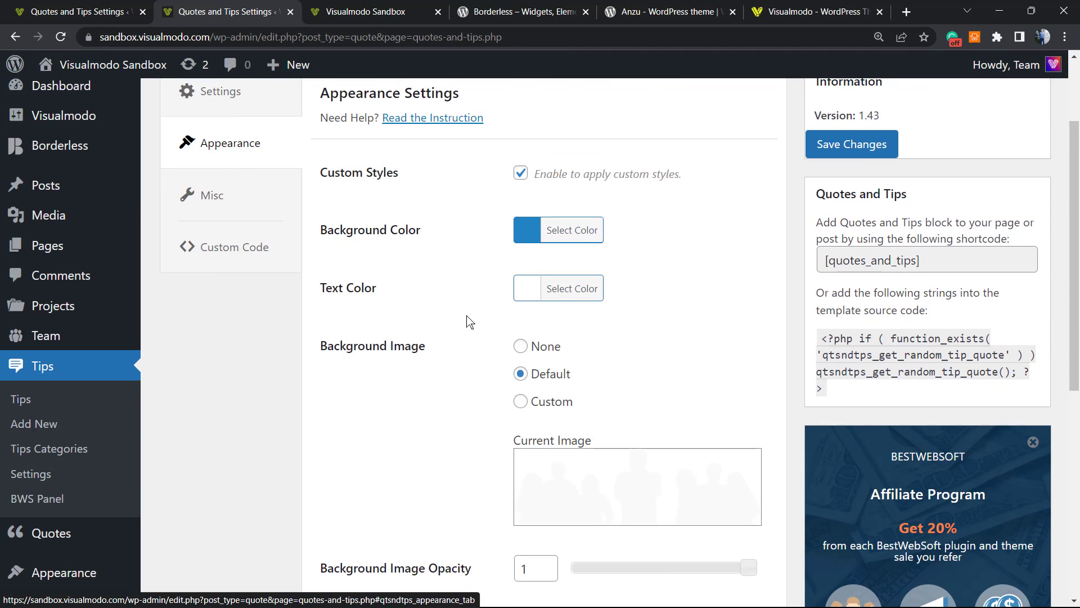
Look over the Misc and Custom Code panels before going back to Appearance.
{"action": "left_click", "coordinate": [229, 329]}
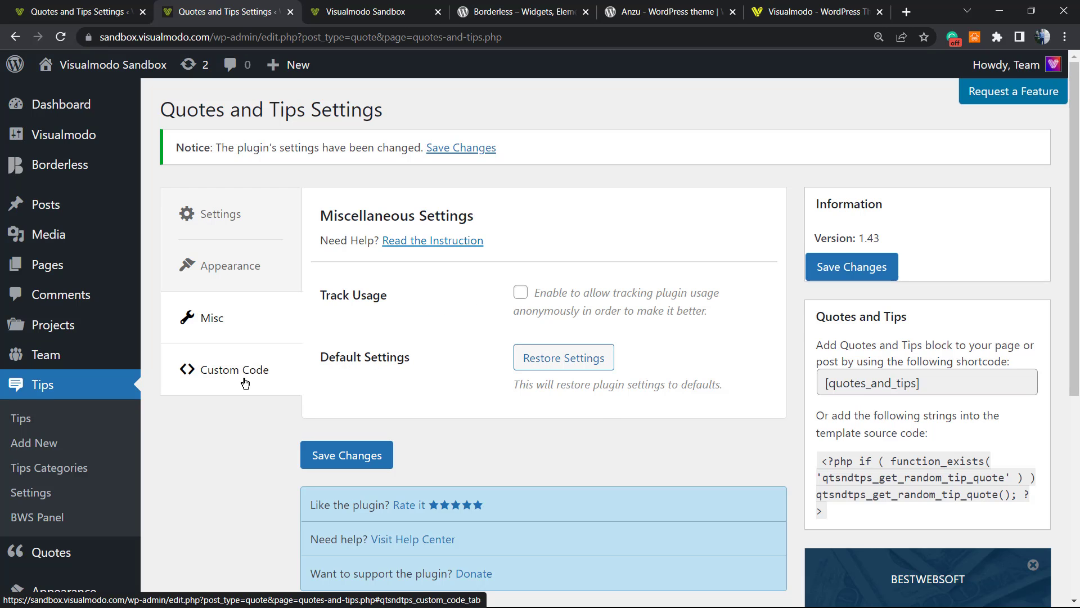
{"action": "left_click", "coordinate": [267, 366]}
{"action": "scroll", "coordinate": [465, 330], "scroll_direction": "down", "scroll_amount": 3}
{"action": "scroll", "coordinate": [459, 307], "scroll_direction": "up", "scroll_amount": 3}
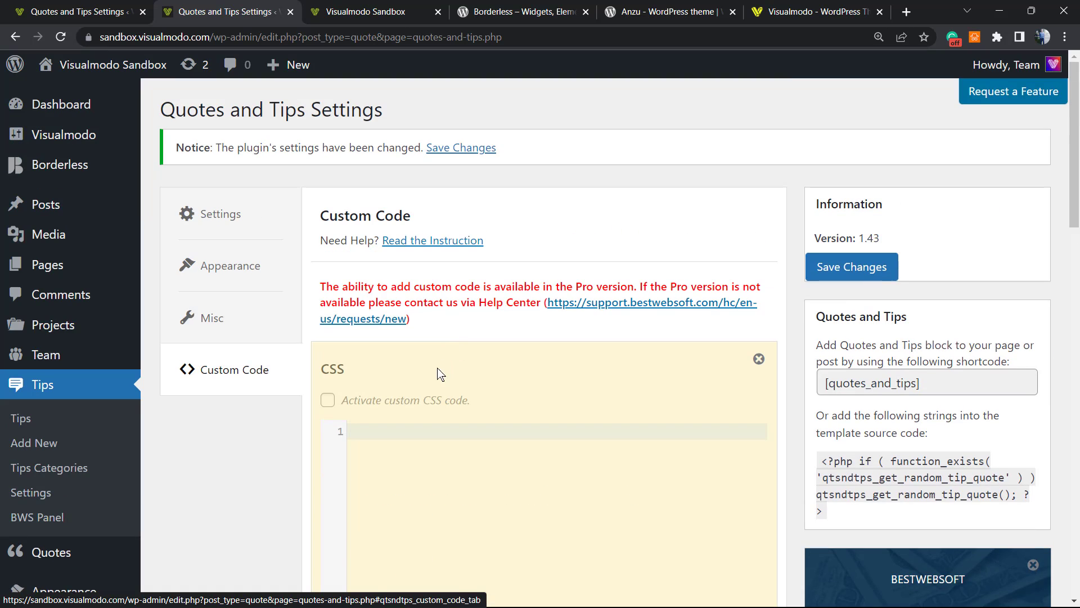
{"action": "scroll", "coordinate": [437, 307], "scroll_direction": "down", "scroll_amount": 10}
{"action": "scroll", "coordinate": [431, 380], "scroll_direction": "up", "scroll_amount": 10}
{"action": "left_click", "coordinate": [235, 259]}
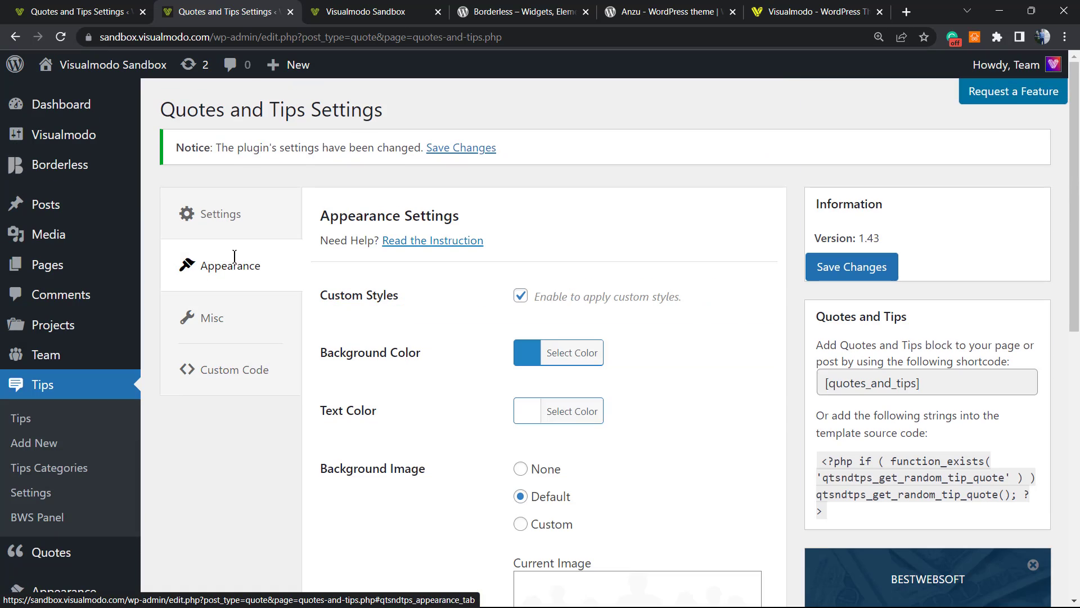
Recheck the Quote Title in Settings and view the 'The quotes from our clients' widget on the site.
{"action": "left_click", "coordinate": [217, 207]}
{"action": "left_click", "coordinate": [353, 5]}
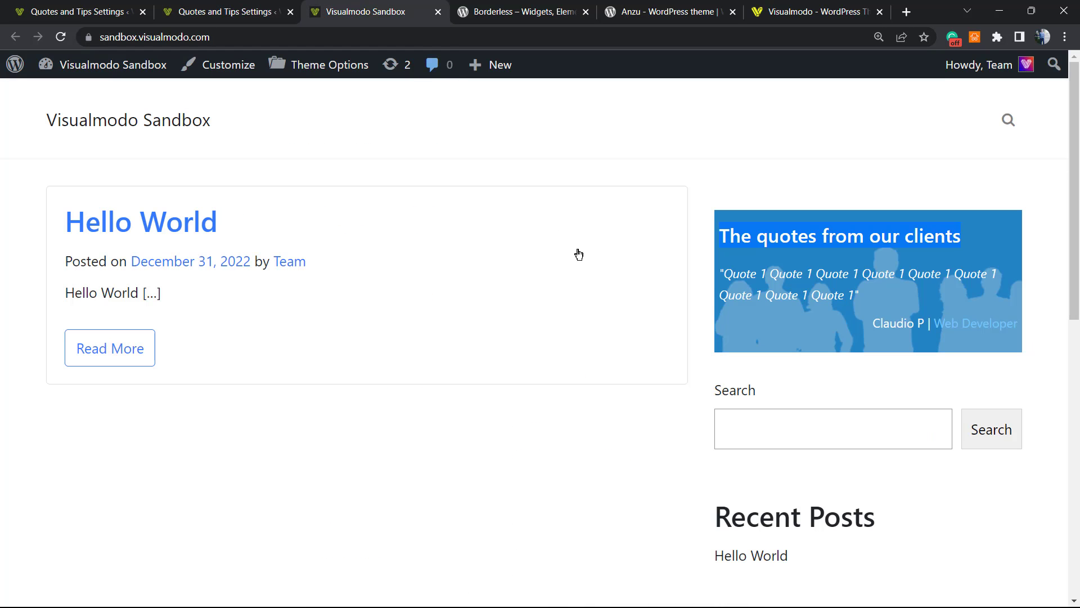
{"action": "left_click", "coordinate": [576, 271]}
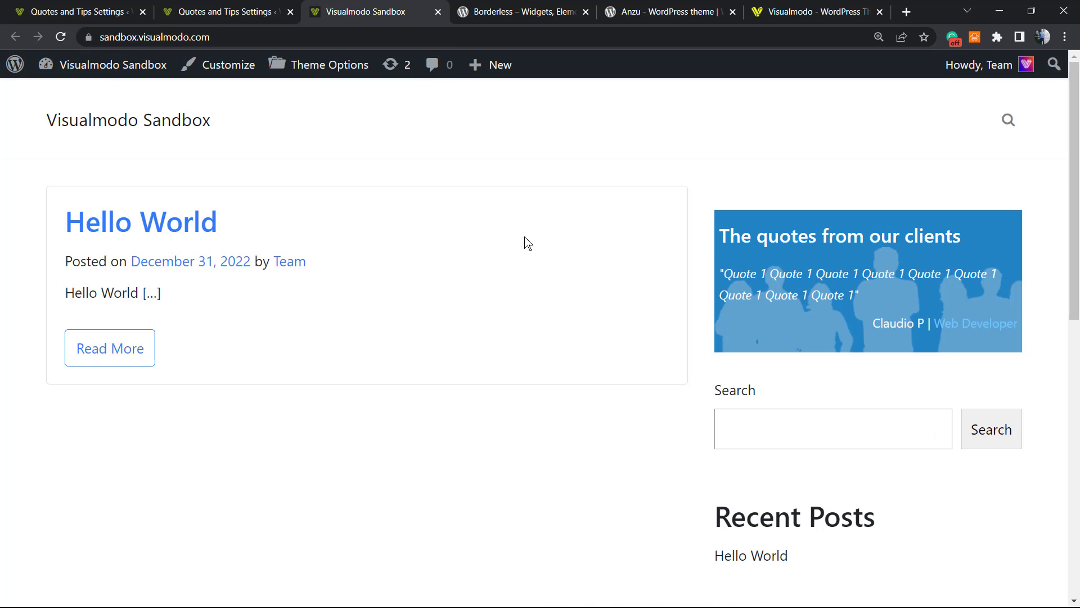
{"action": "left_click", "coordinate": [232, 7]}
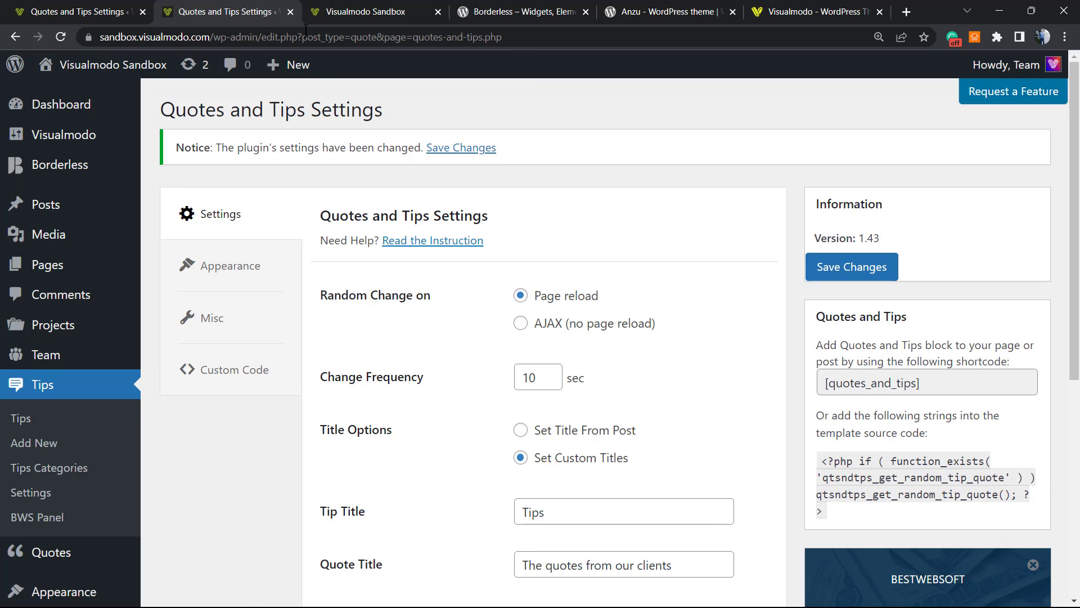
{"action": "left_click", "coordinate": [357, 8]}
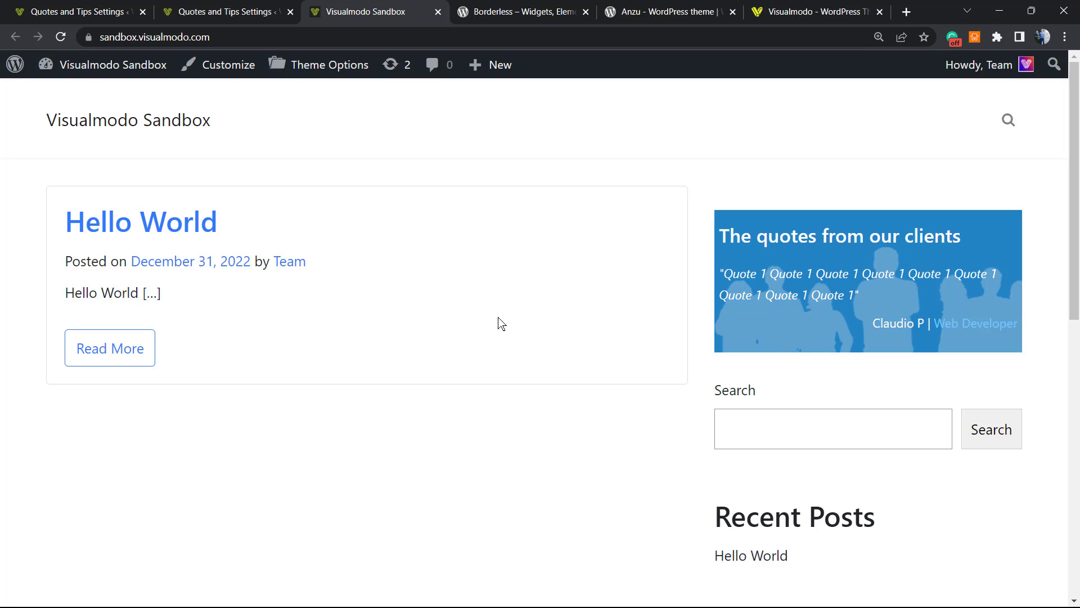
Browse the Borderless plugin page zoomed out, highlighting its title, before moving to Anzu.
{"action": "left_click", "coordinate": [497, 7]}
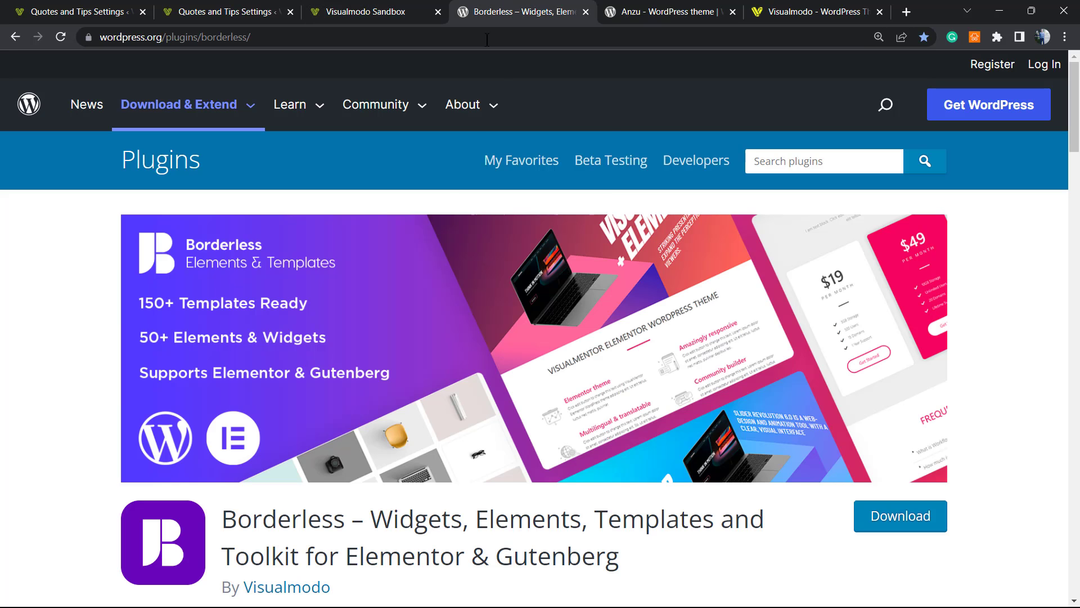
{"action": "left_click", "coordinate": [340, 8]}
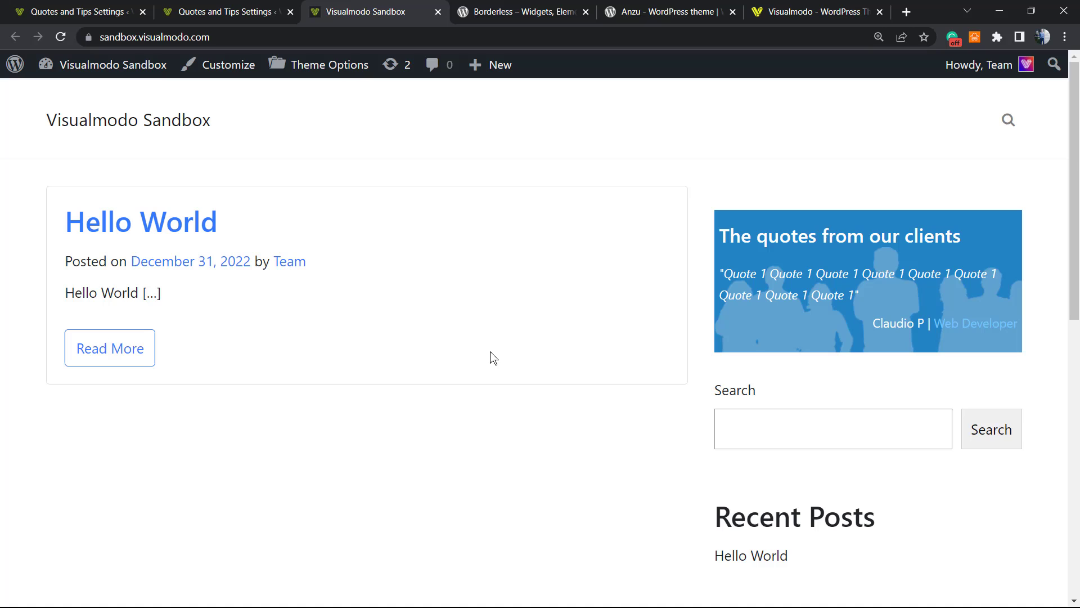
{"action": "left_click", "coordinate": [485, 15]}
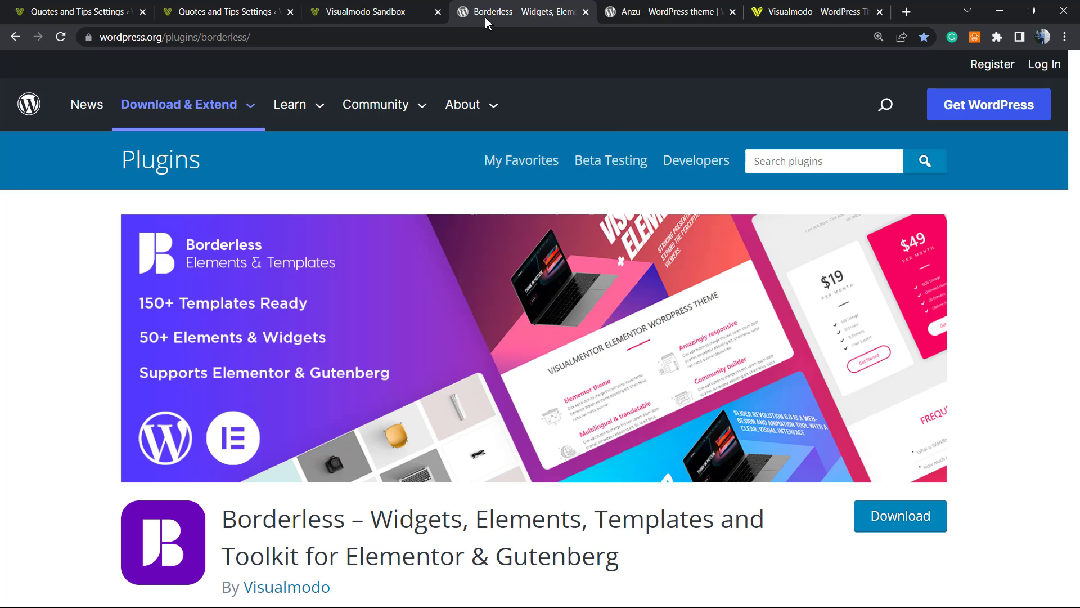
{"action": "scroll", "coordinate": [408, 309], "scroll_direction": "down", "scroll_amount": 5}
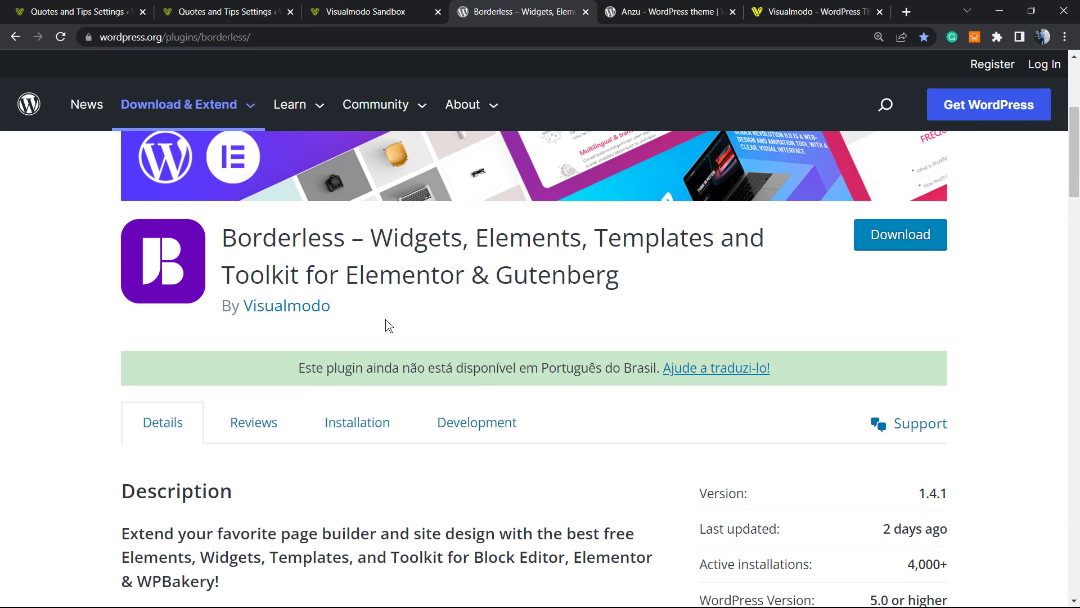
{"action": "scroll", "coordinate": [379, 341], "scroll_direction": "up", "scroll_amount": 5}
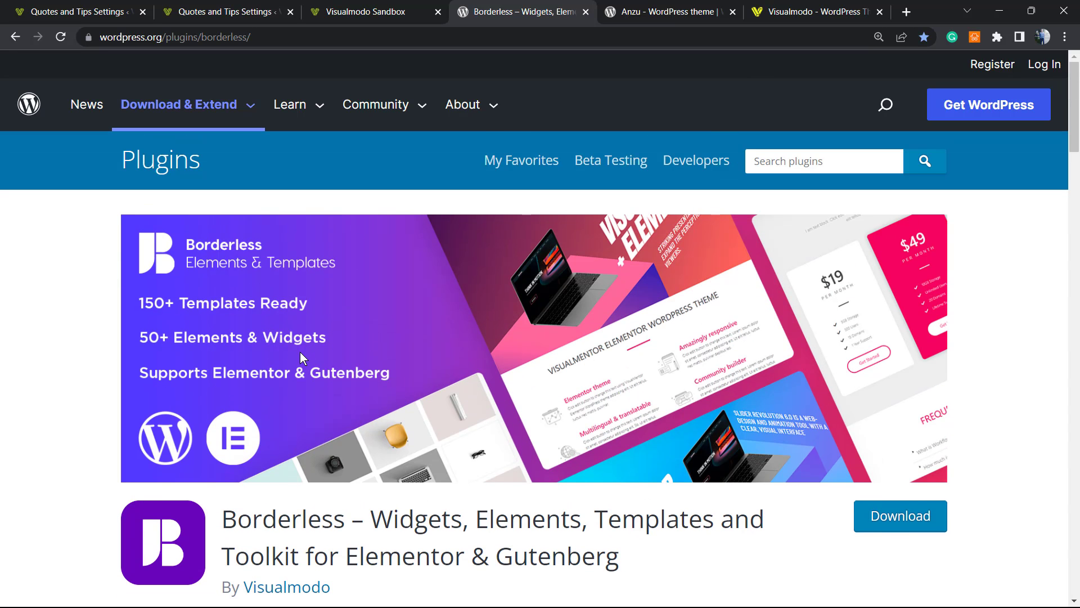
{"action": "scroll", "coordinate": [300, 354], "scroll_direction": "down", "scroll_amount": 1}
{"action": "scroll", "coordinate": [296, 357], "scroll_direction": "up", "scroll_amount": 1}
{"action": "key", "text": "ctrl+minus"}
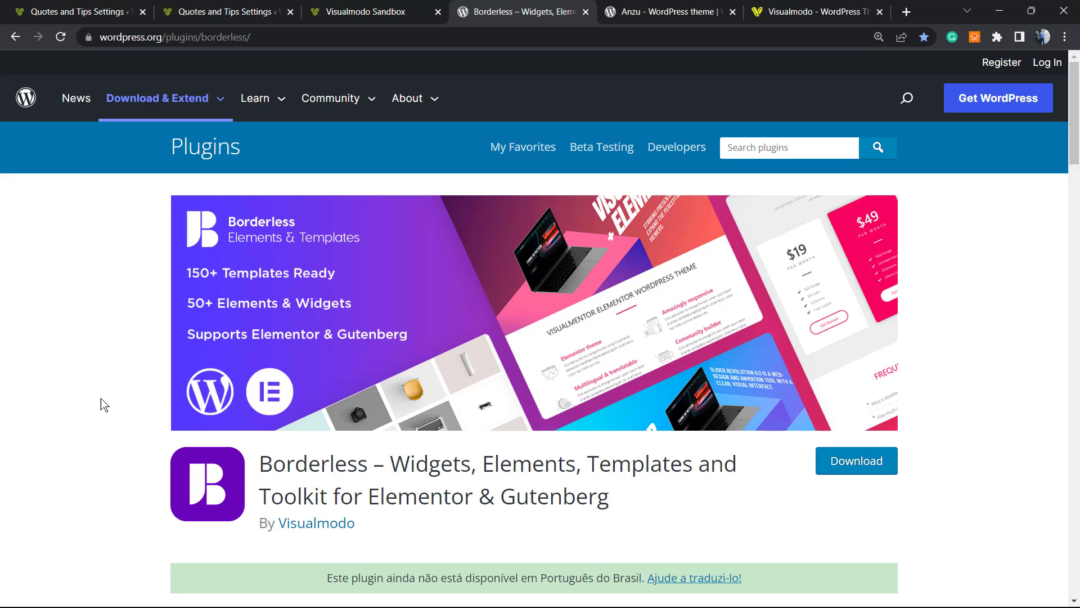
{"action": "double_click", "coordinate": [302, 460]}
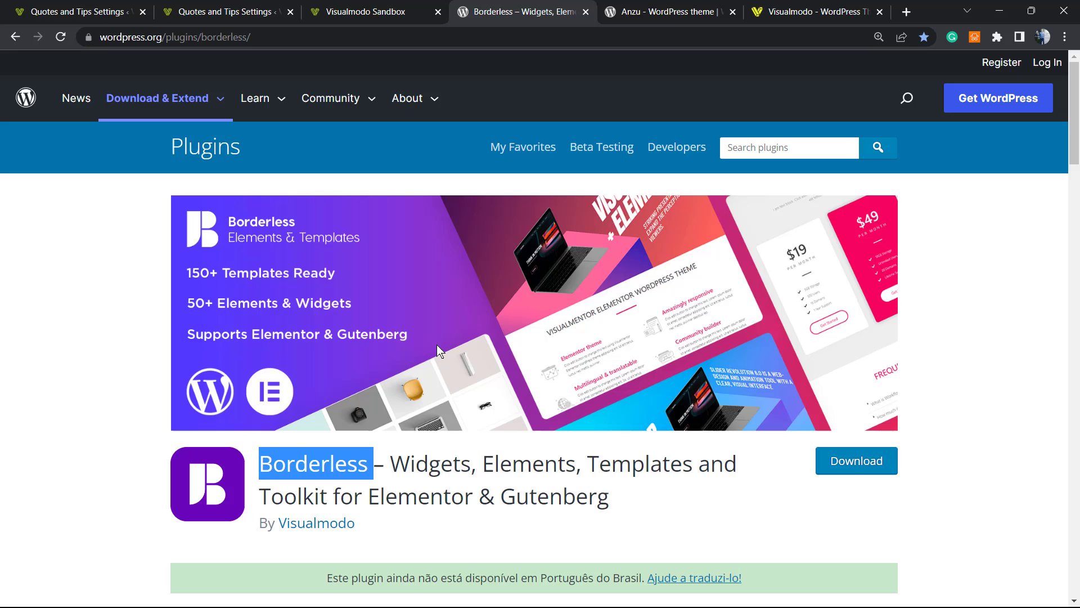
{"action": "left_click", "coordinate": [666, 7]}
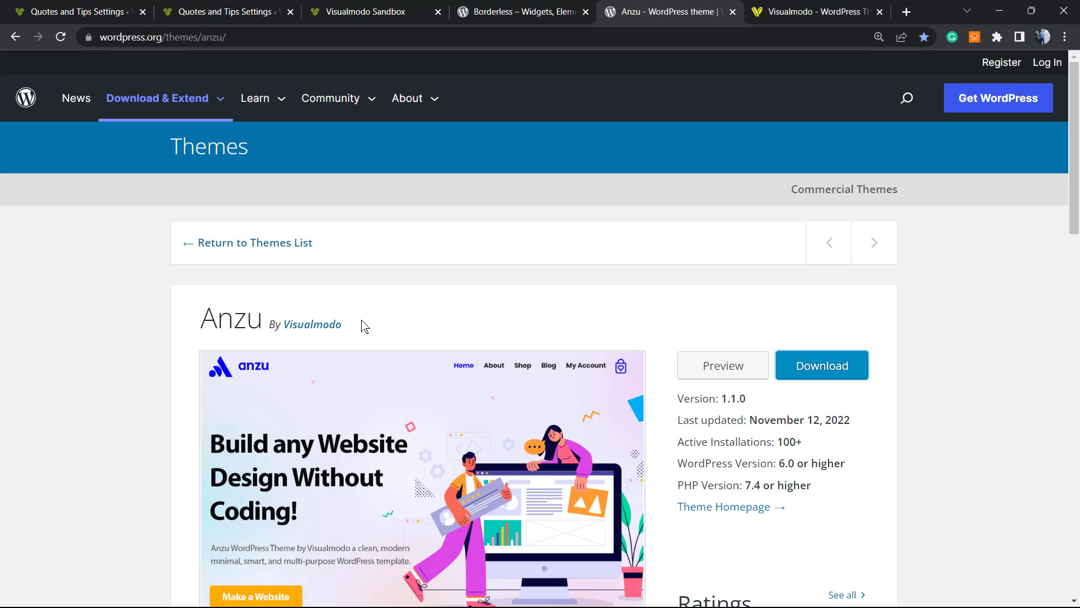
Switch to the Visualmodo homepage at visualmodo.com.
{"action": "left_click", "coordinate": [804, 6]}
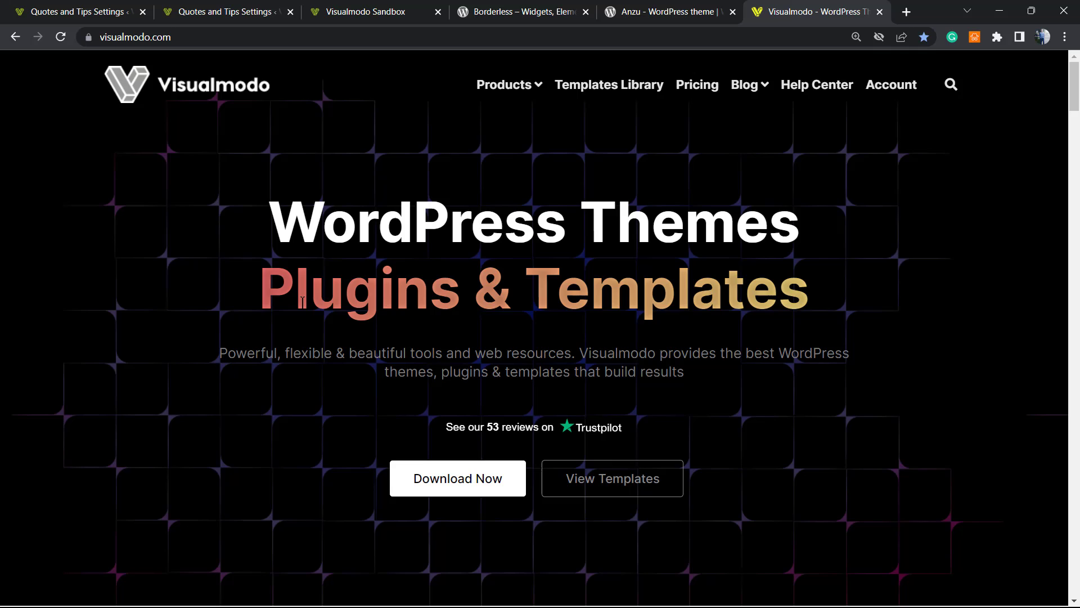
Browse the Templates Library cards such as Bakery, Lawyer, Security, Ballet and Crossfit.
{"action": "left_click", "coordinate": [623, 85]}
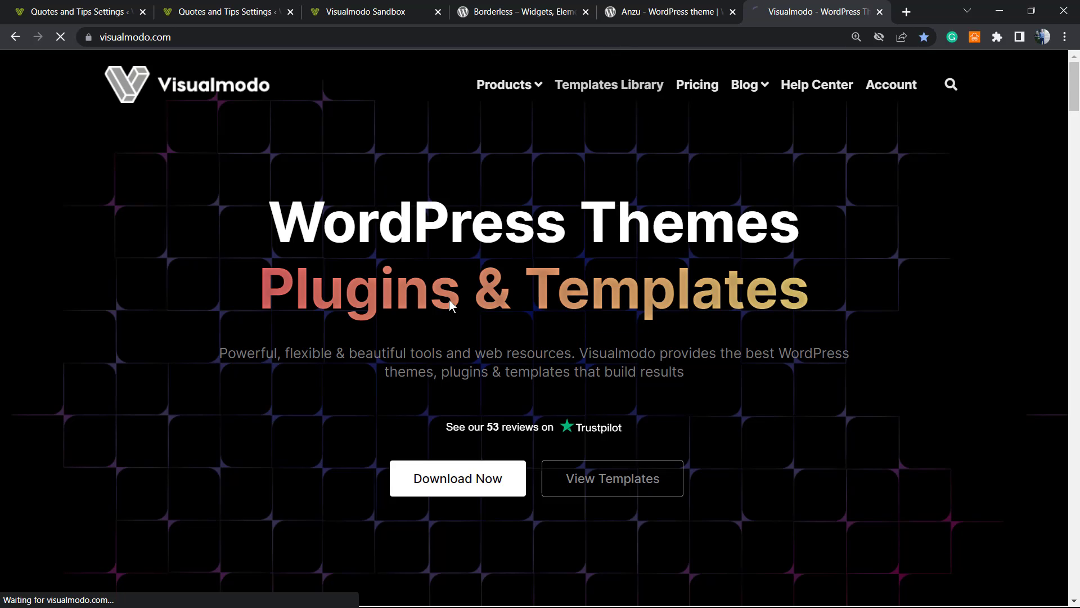
{"action": "scroll", "coordinate": [169, 363], "scroll_direction": "down", "scroll_amount": 18}
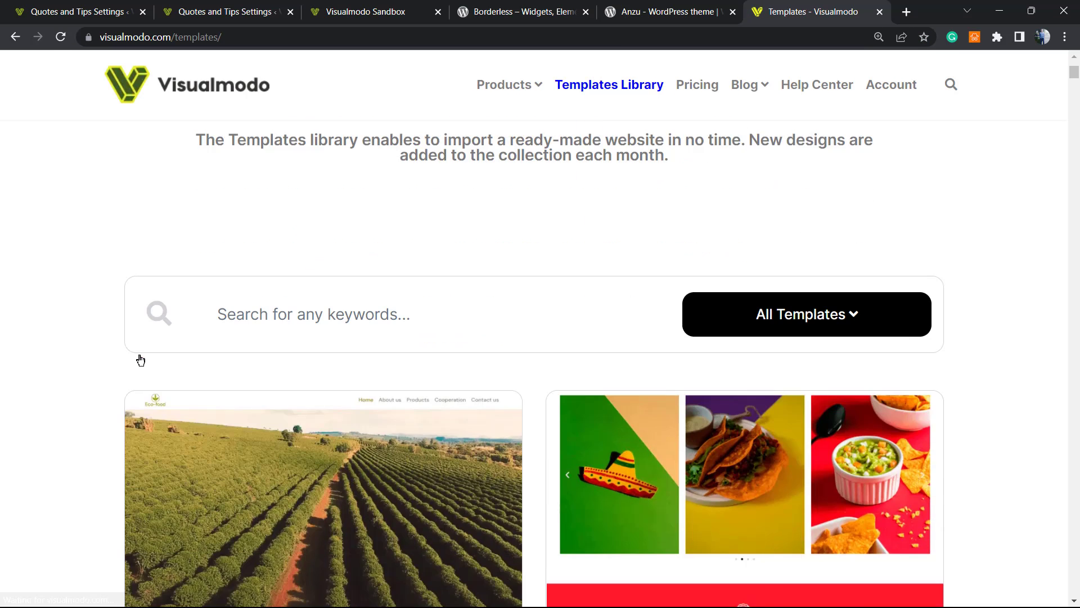
{"action": "scroll", "coordinate": [137, 354], "scroll_direction": "down", "scroll_amount": 20}
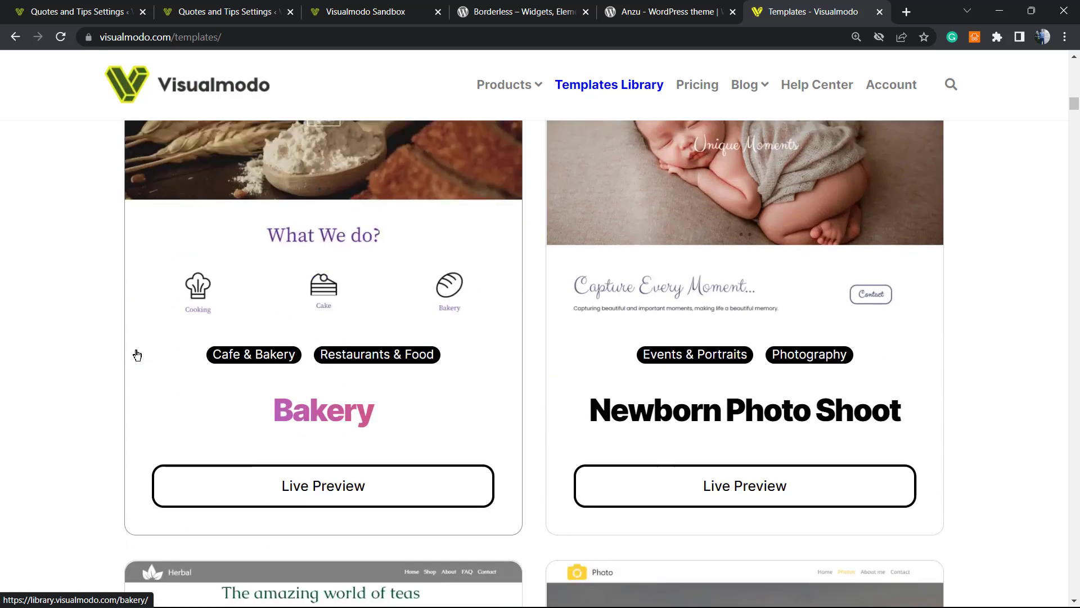
{"action": "scroll", "coordinate": [137, 355], "scroll_direction": "down", "scroll_amount": 20}
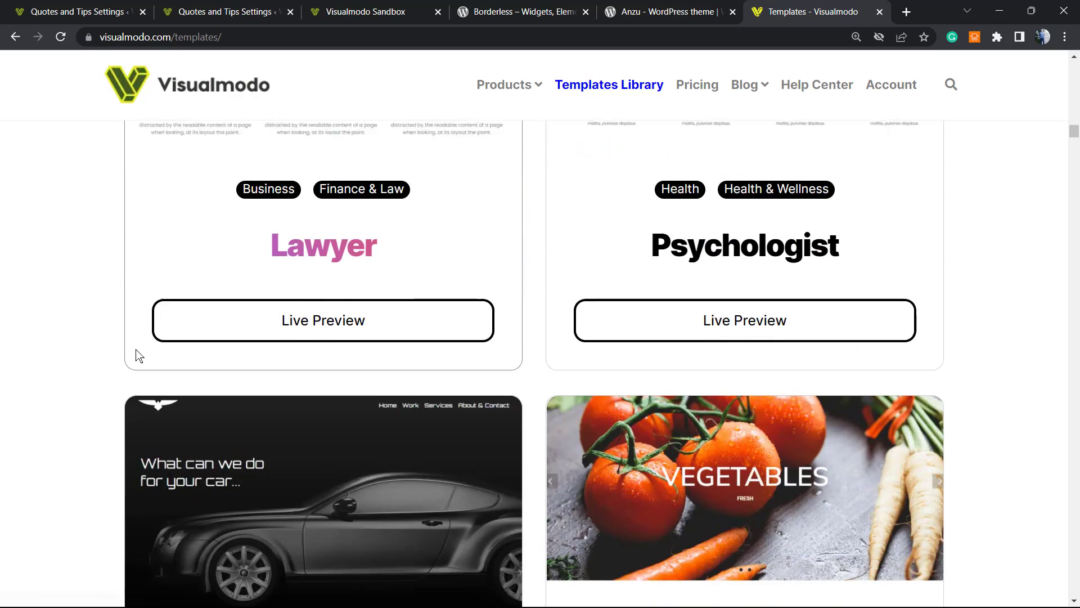
{"action": "scroll", "coordinate": [135, 353], "scroll_direction": "down", "scroll_amount": 20}
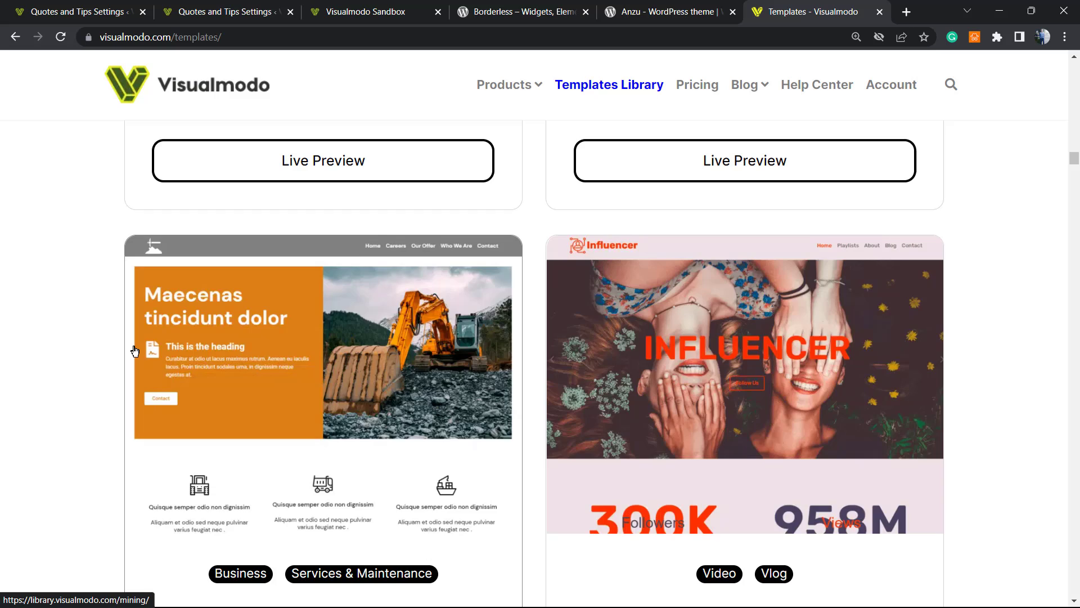
{"action": "scroll", "coordinate": [135, 351], "scroll_direction": "down", "scroll_amount": 20}
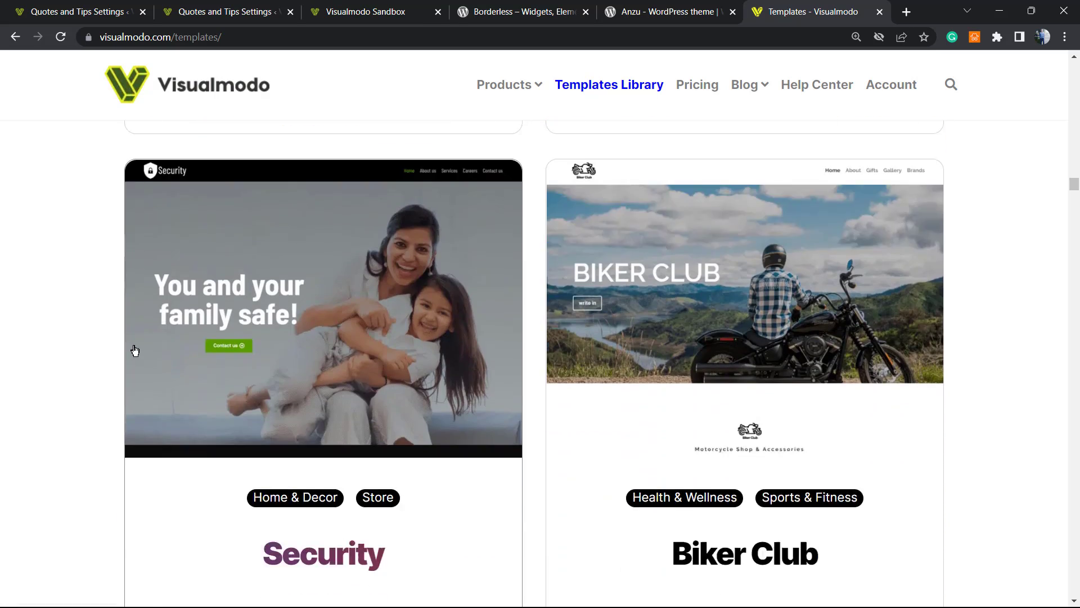
{"action": "scroll", "coordinate": [135, 351], "scroll_direction": "down", "scroll_amount": 15}
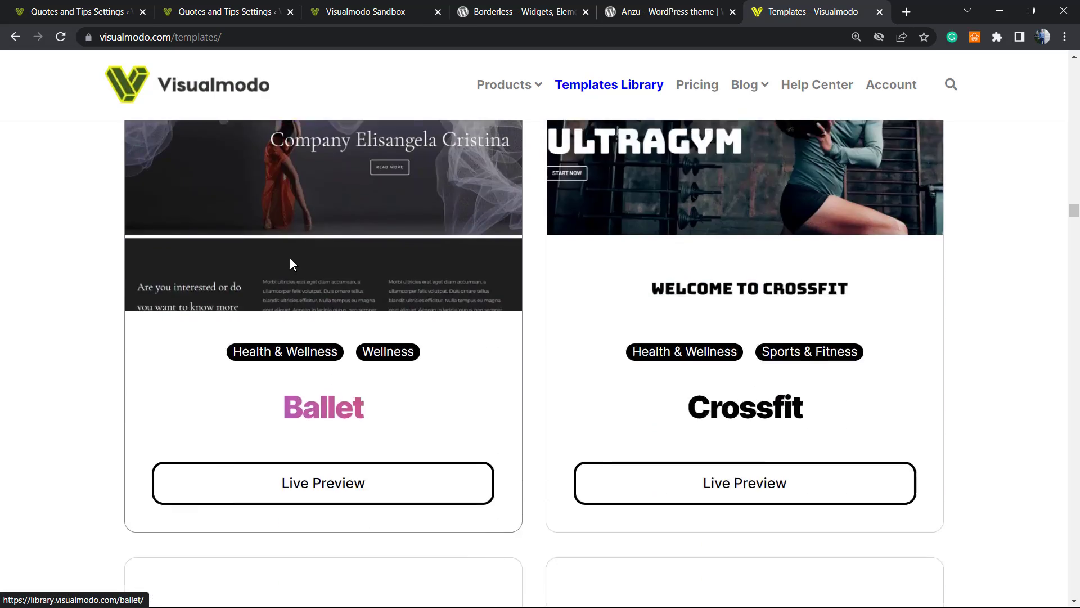